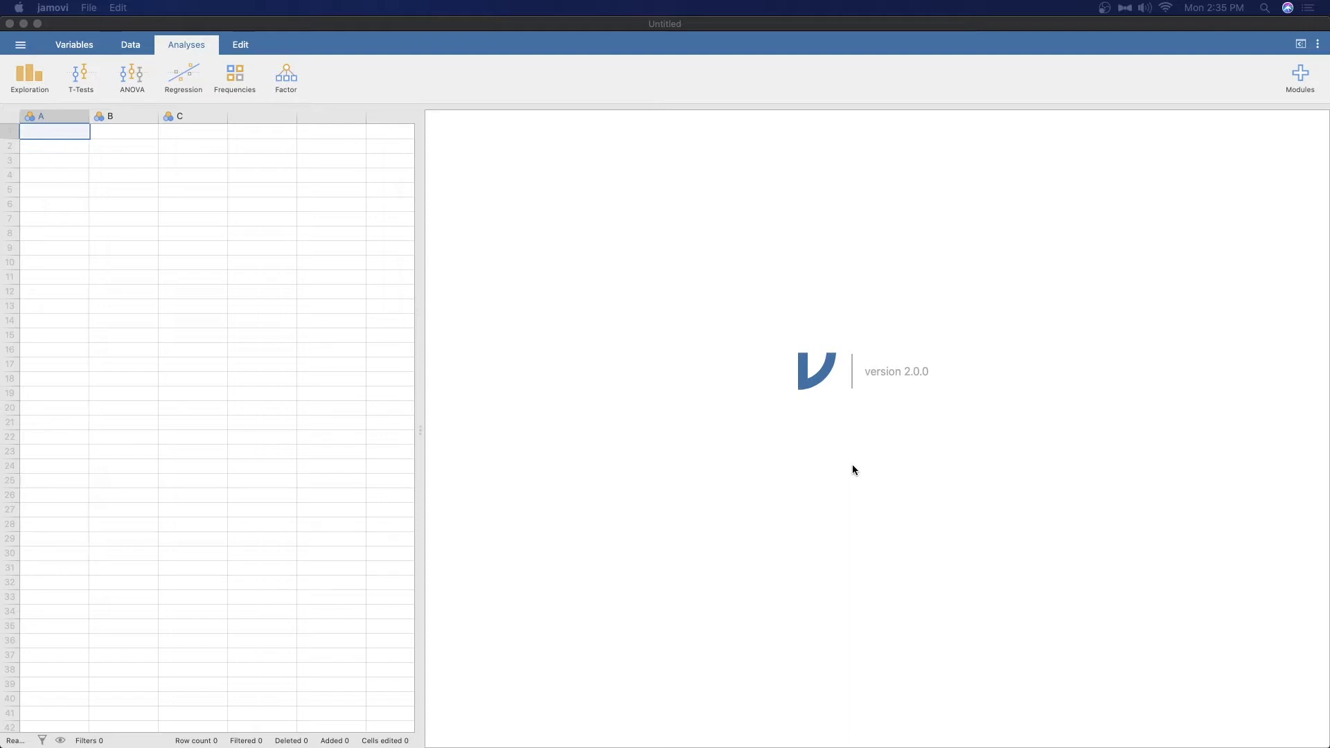
Browse jamovi's library of available modules, then close the module library
click(859, 466)
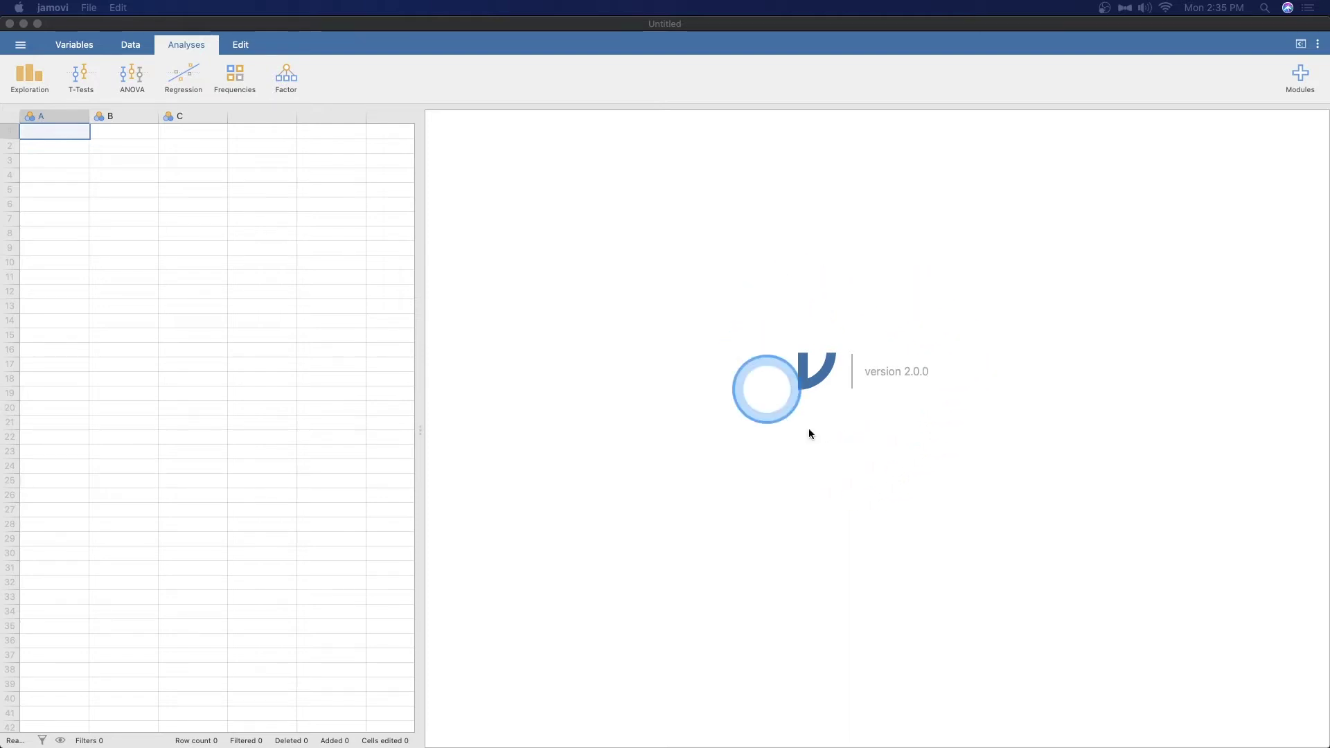
click(792, 464)
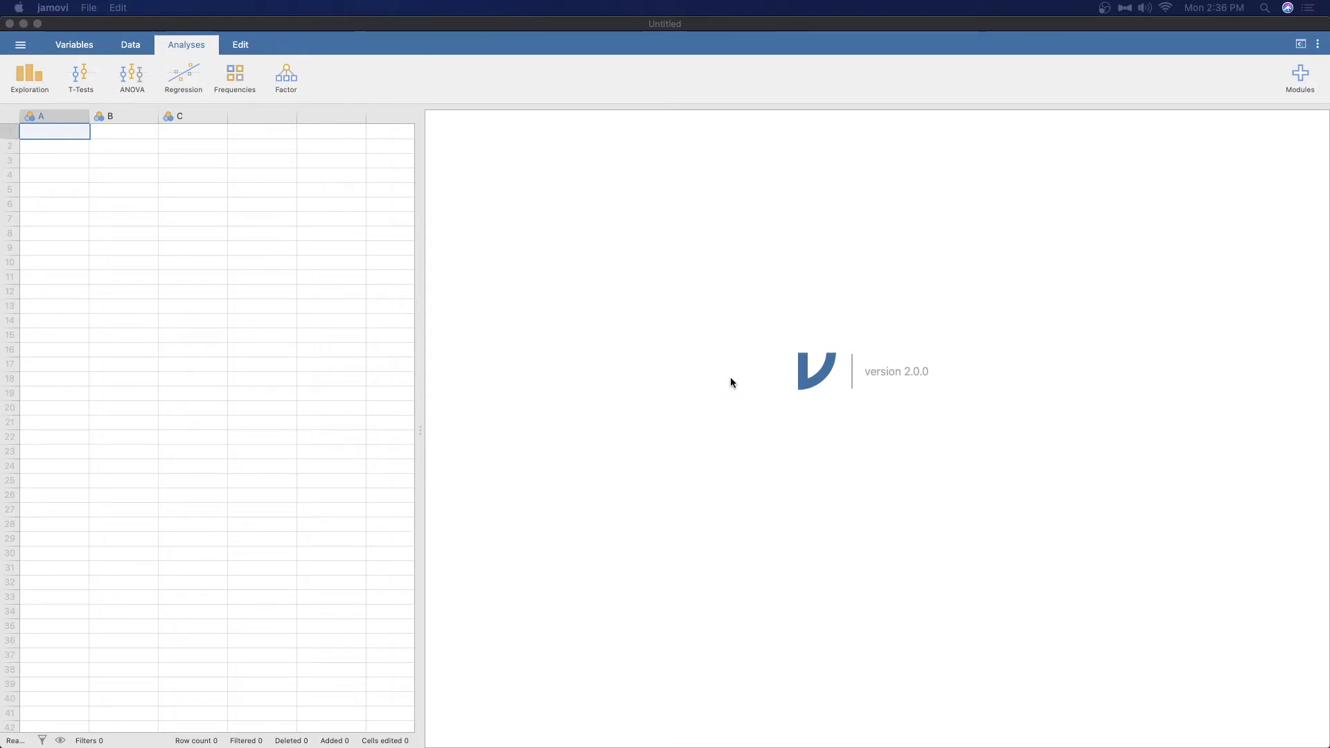
click(1300, 76)
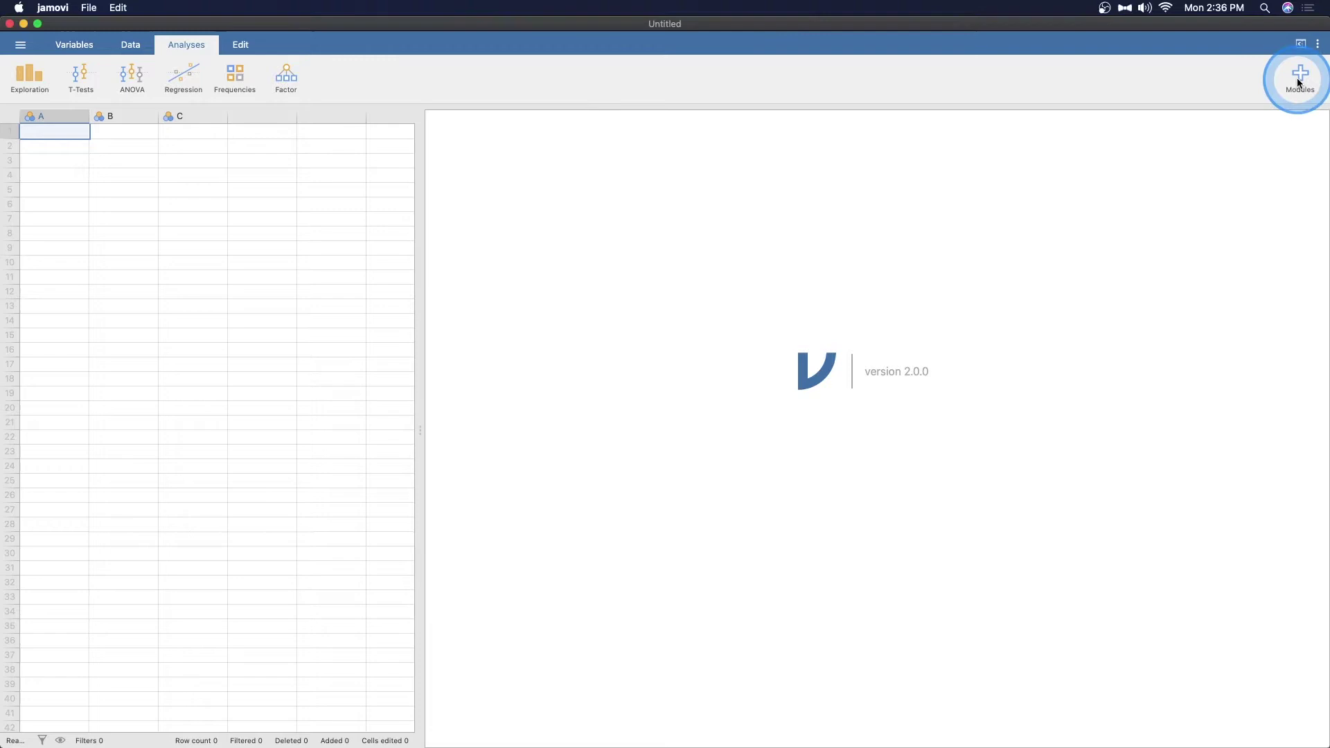
click(1300, 76)
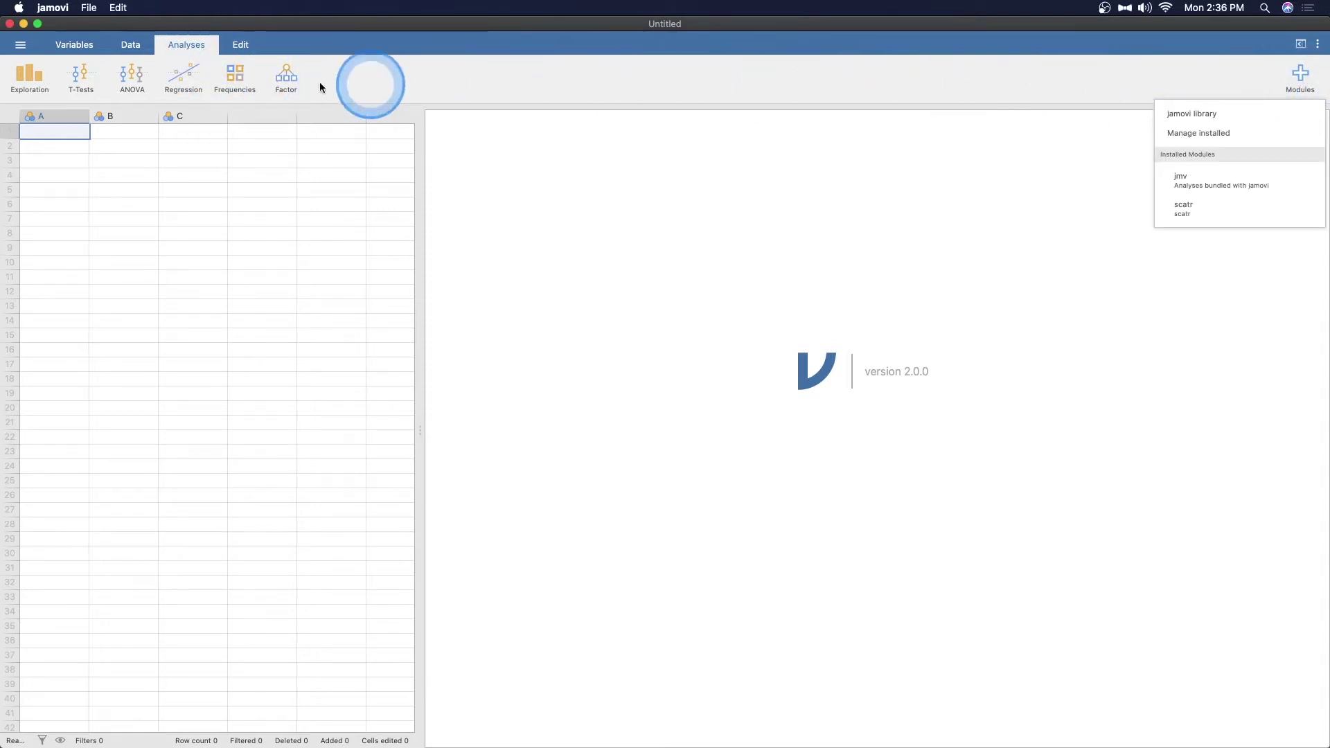
click(1191, 113)
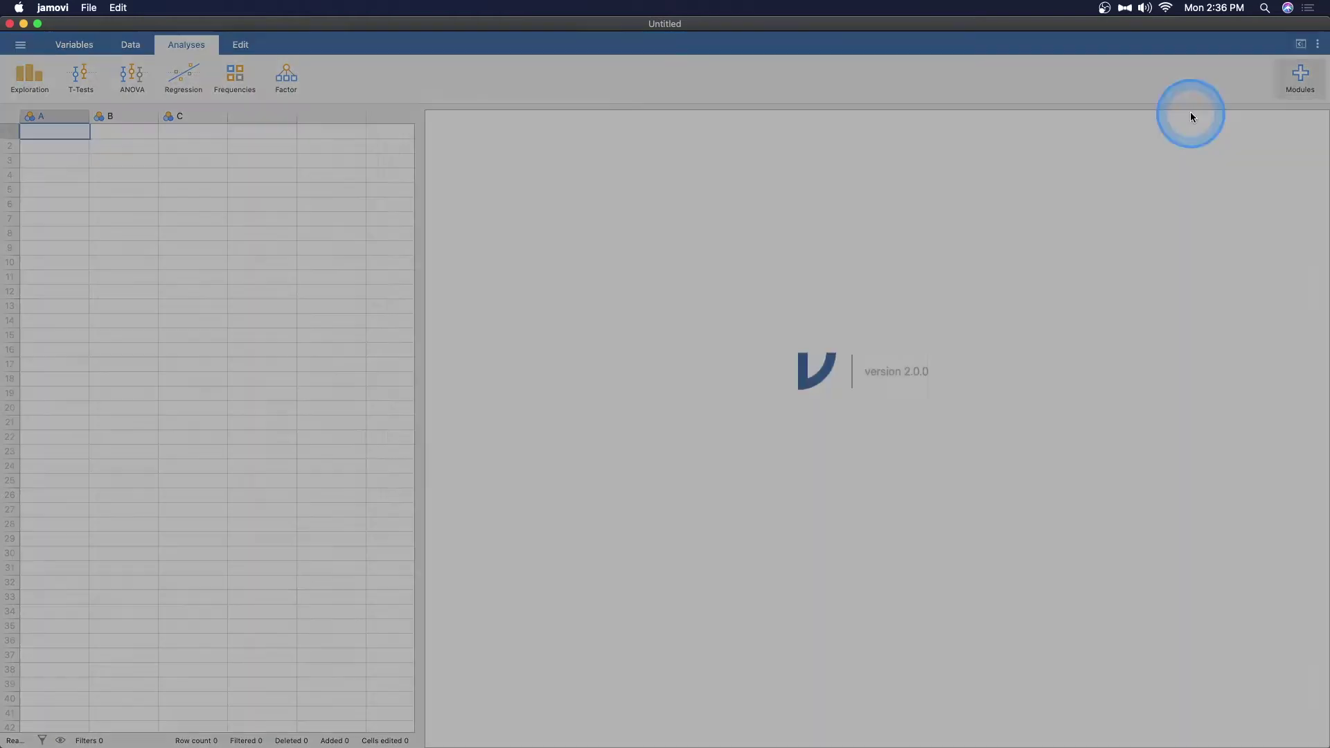
scroll(683, 232, down, 15)
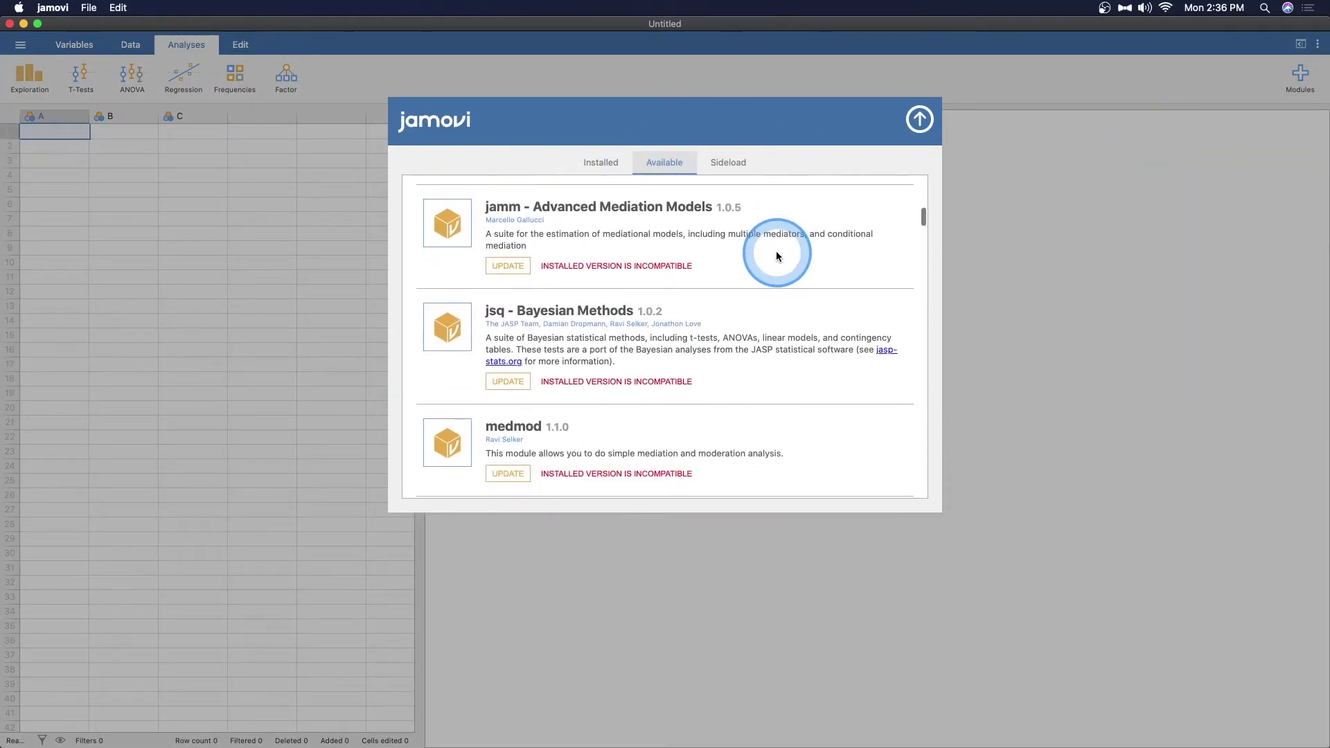
scroll(693, 277, up, 4)
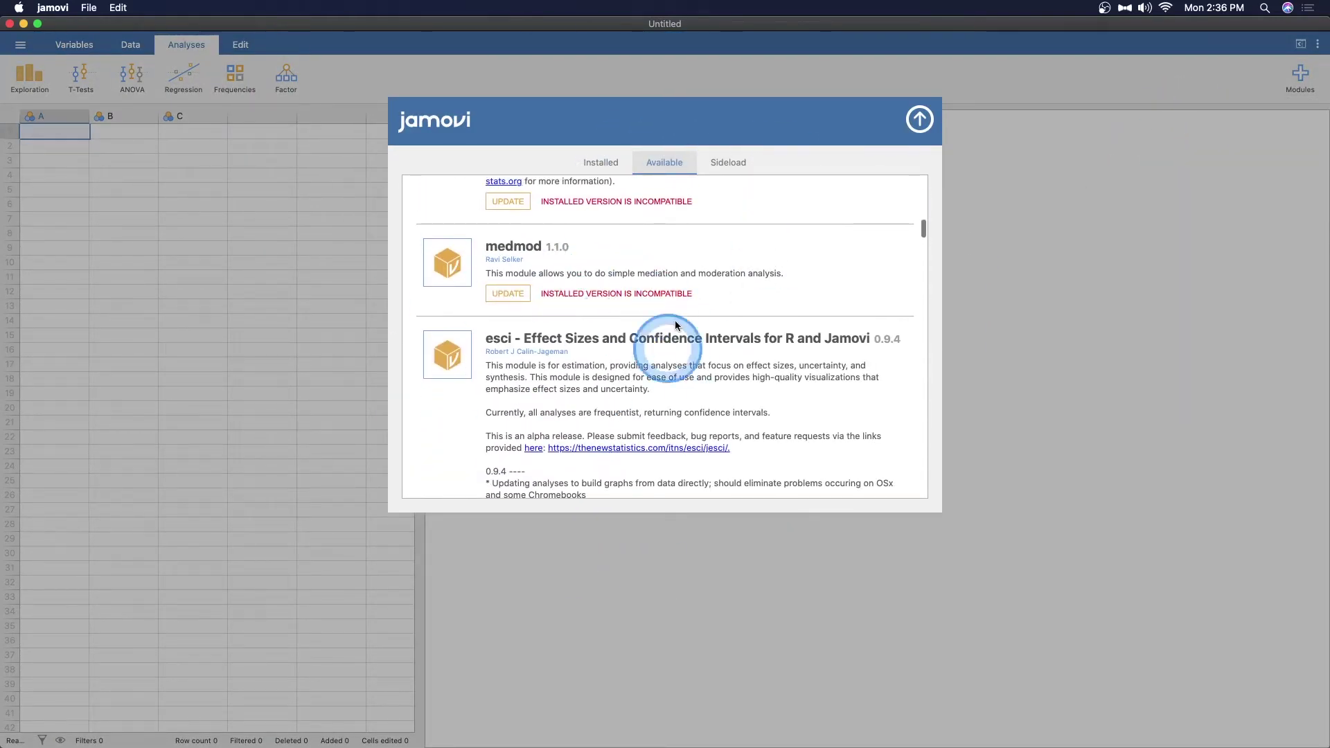
scroll(679, 360, up, 6)
scroll(593, 367, up, 8)
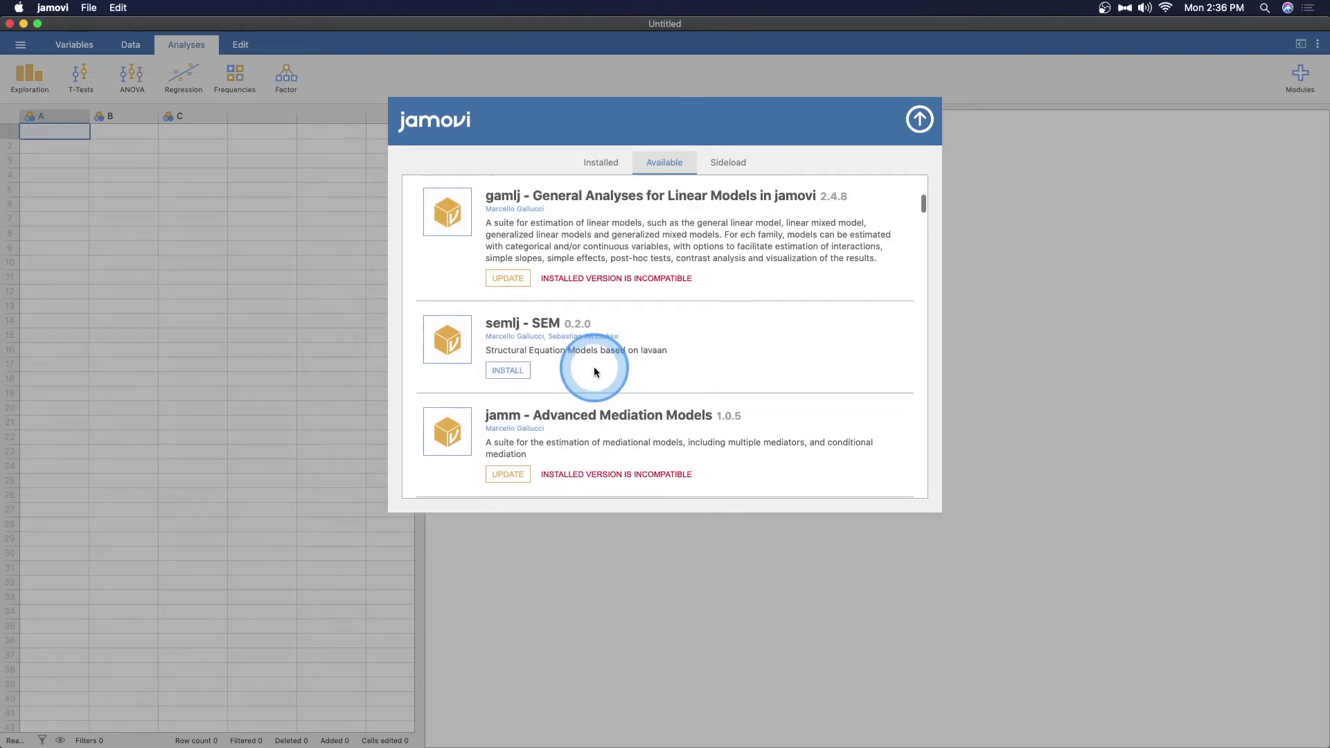
scroll(716, 277, down, 6)
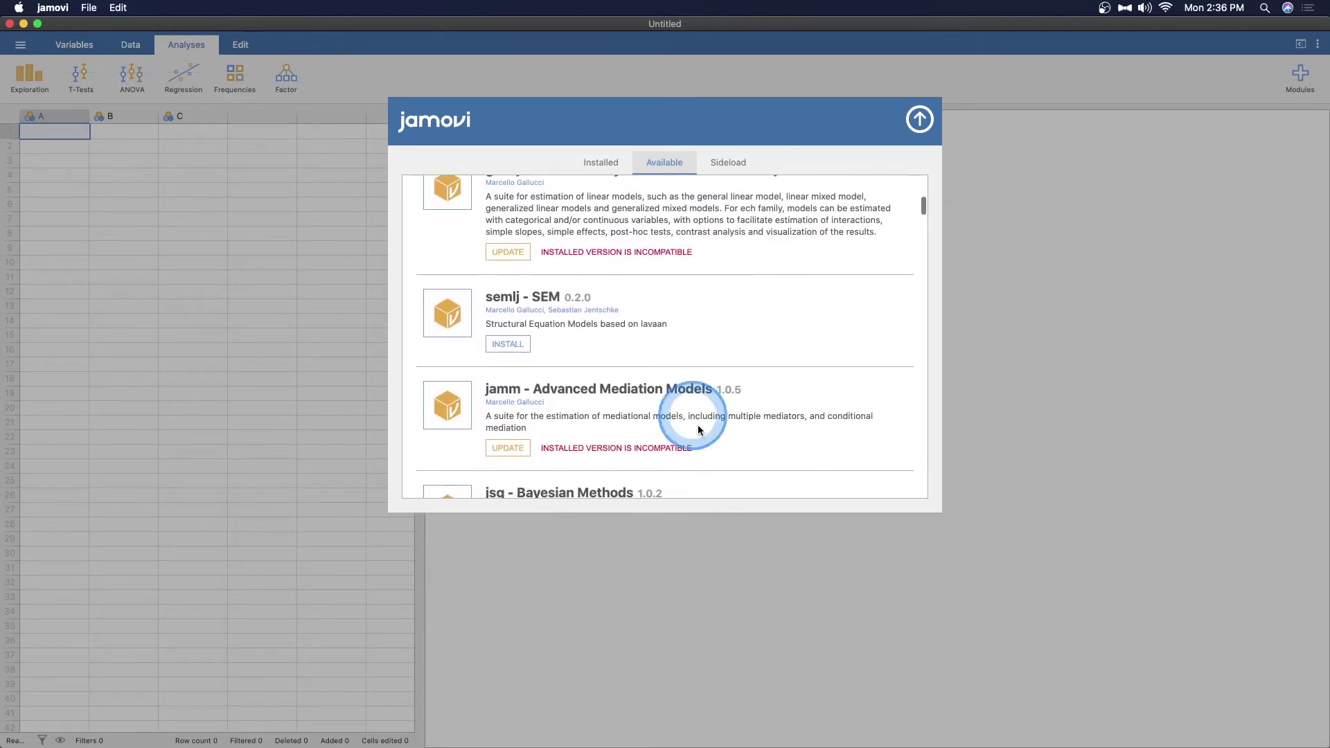
scroll(780, 374, down, 10)
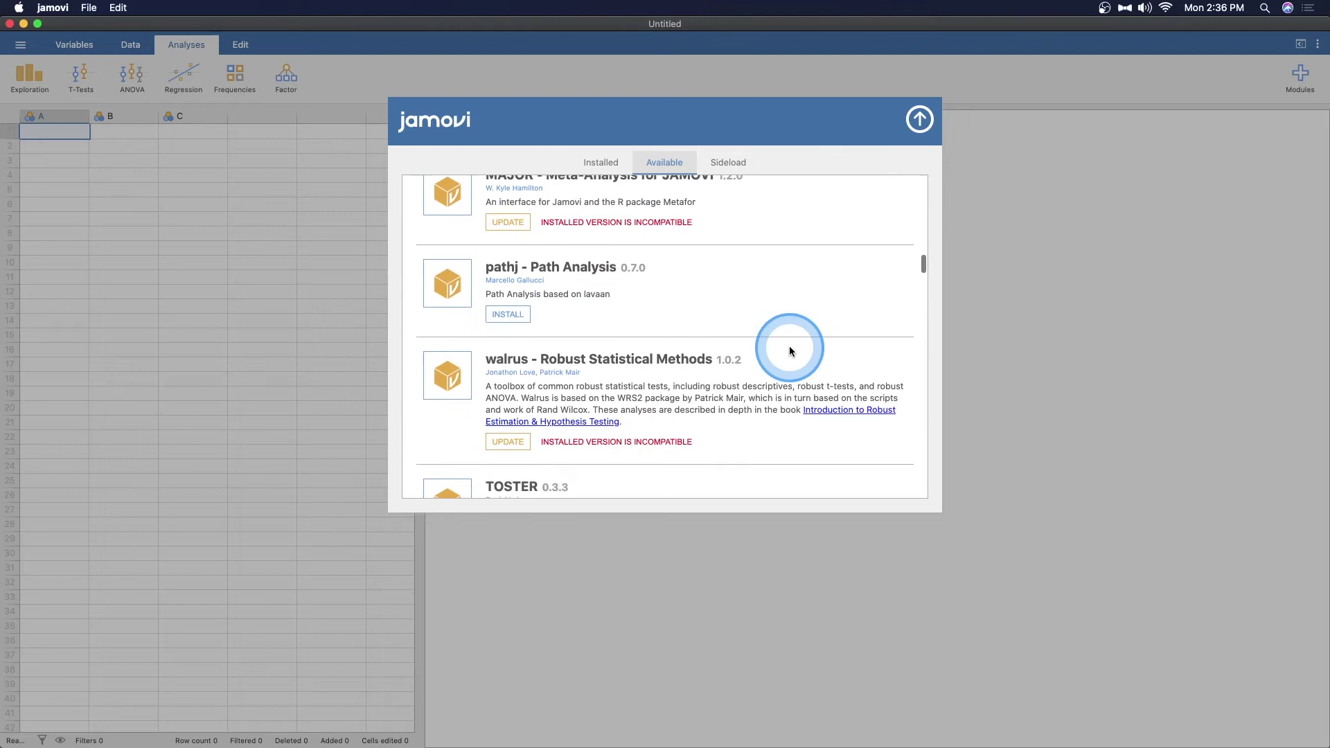
click(919, 120)
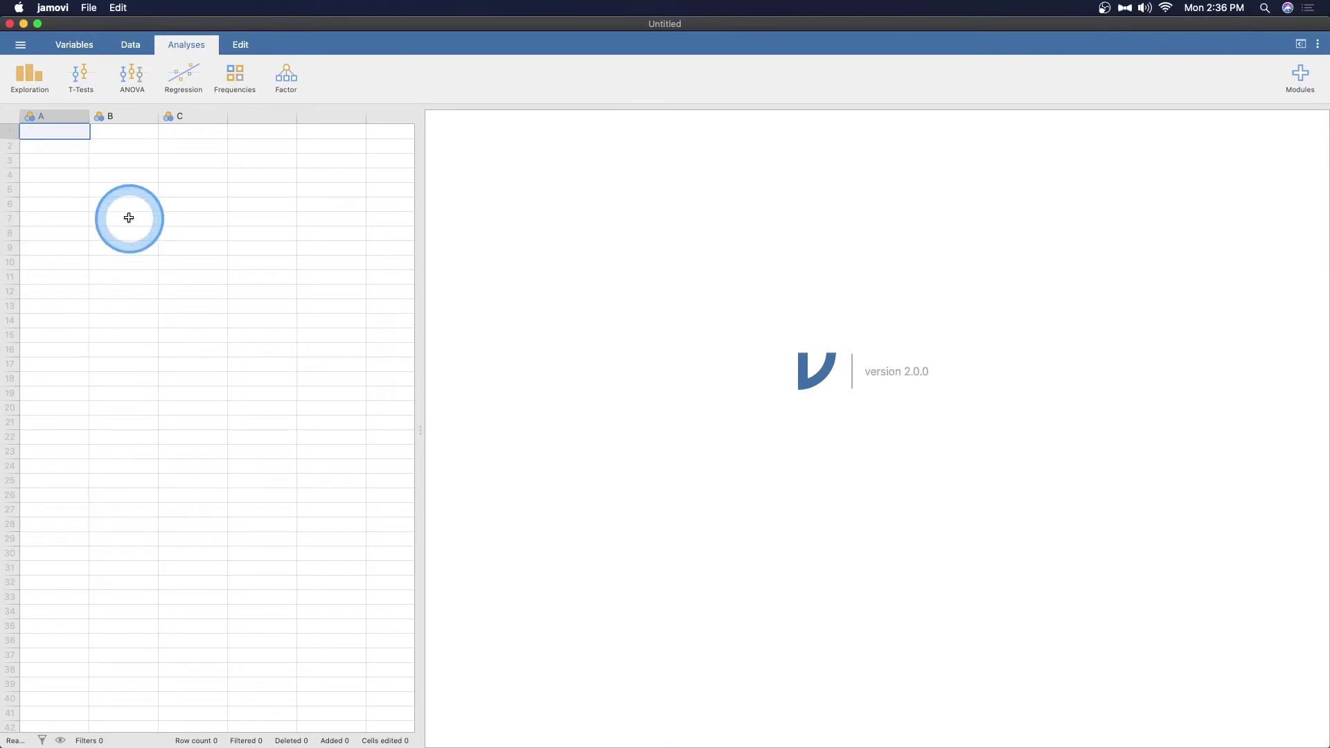
Open This PC in the Open panel, grant Downloads folder access, and scroll through its files
click(20, 46)
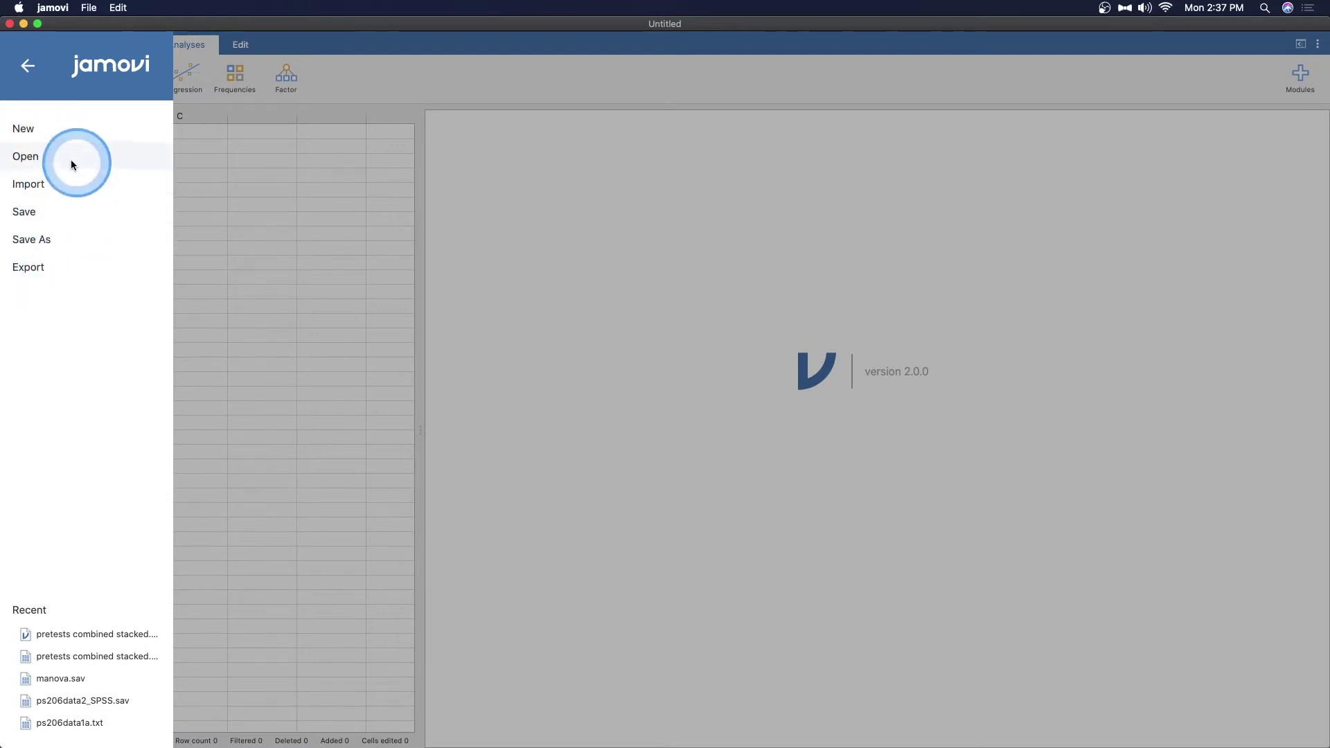
click(50, 157)
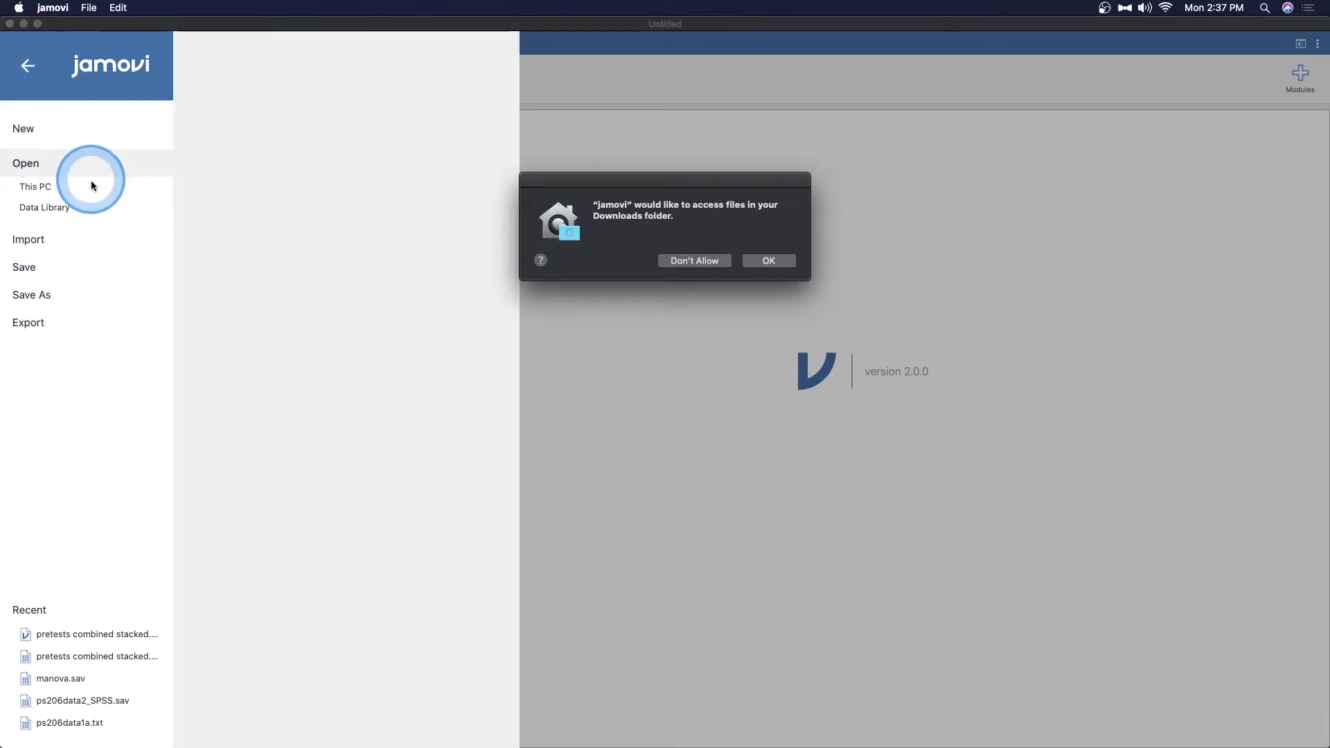
click(768, 261)
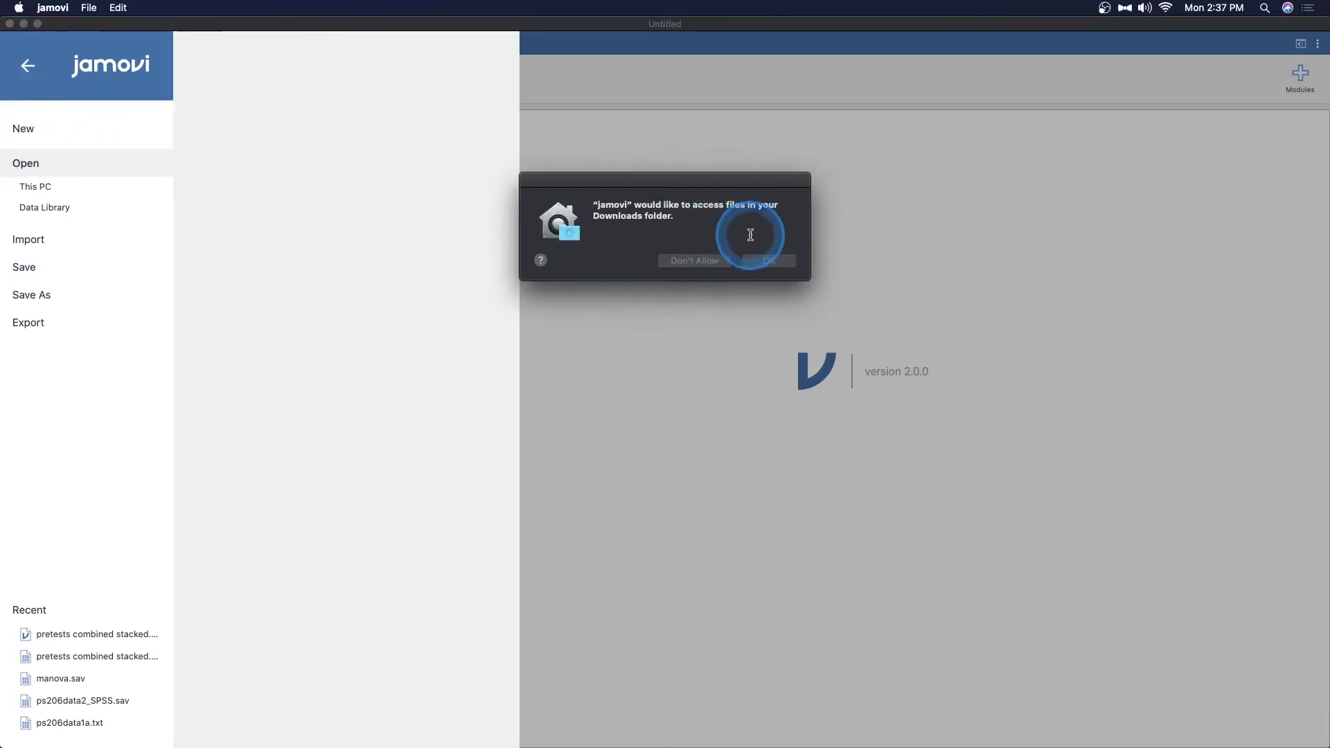
click(768, 260)
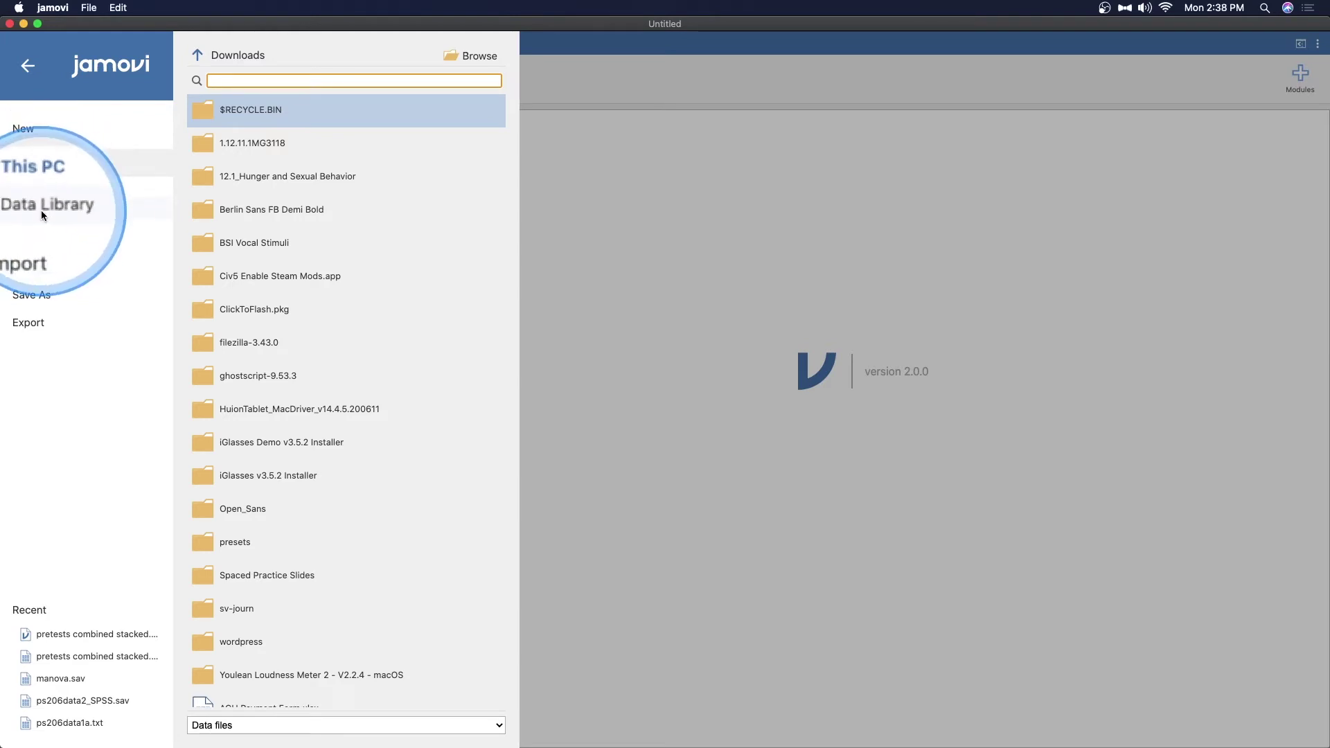
scroll(339, 275, down, 15)
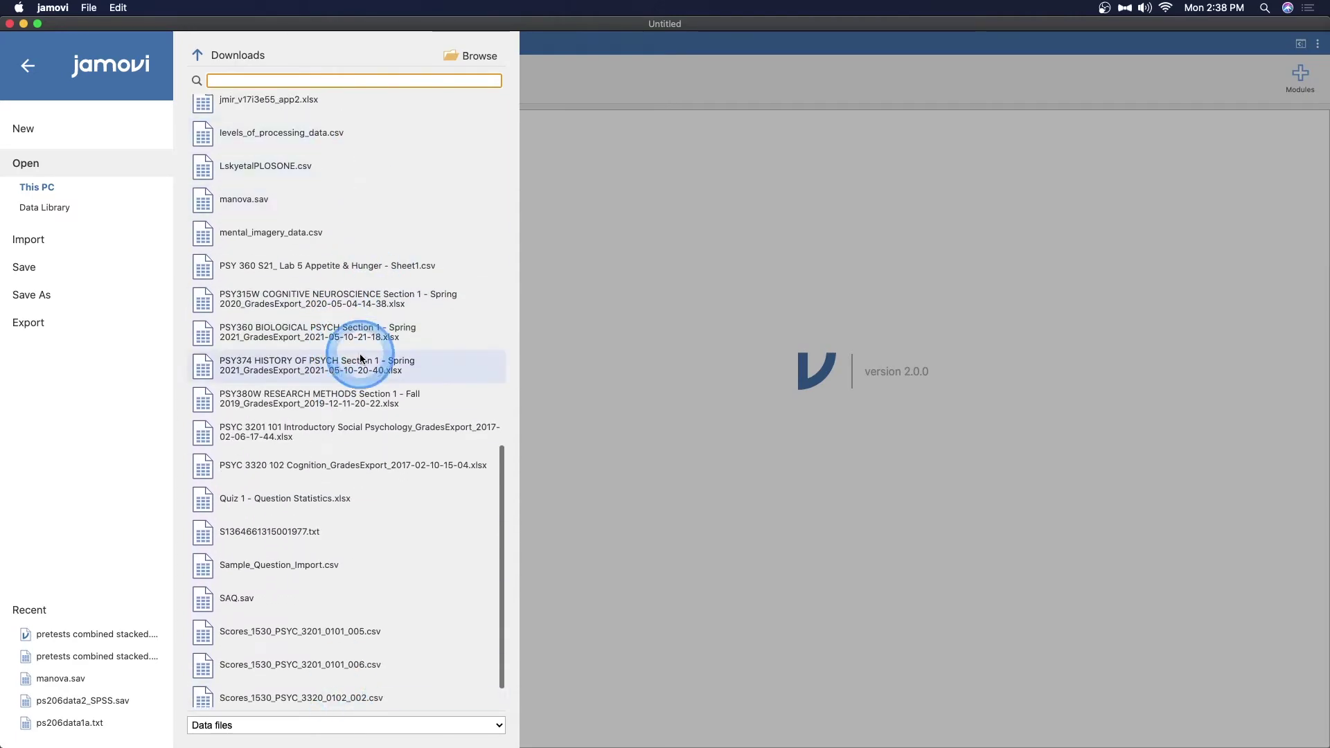
scroll(350, 277, up, 4)
scroll(348, 388, down, 5)
scroll(346, 456, up, 20)
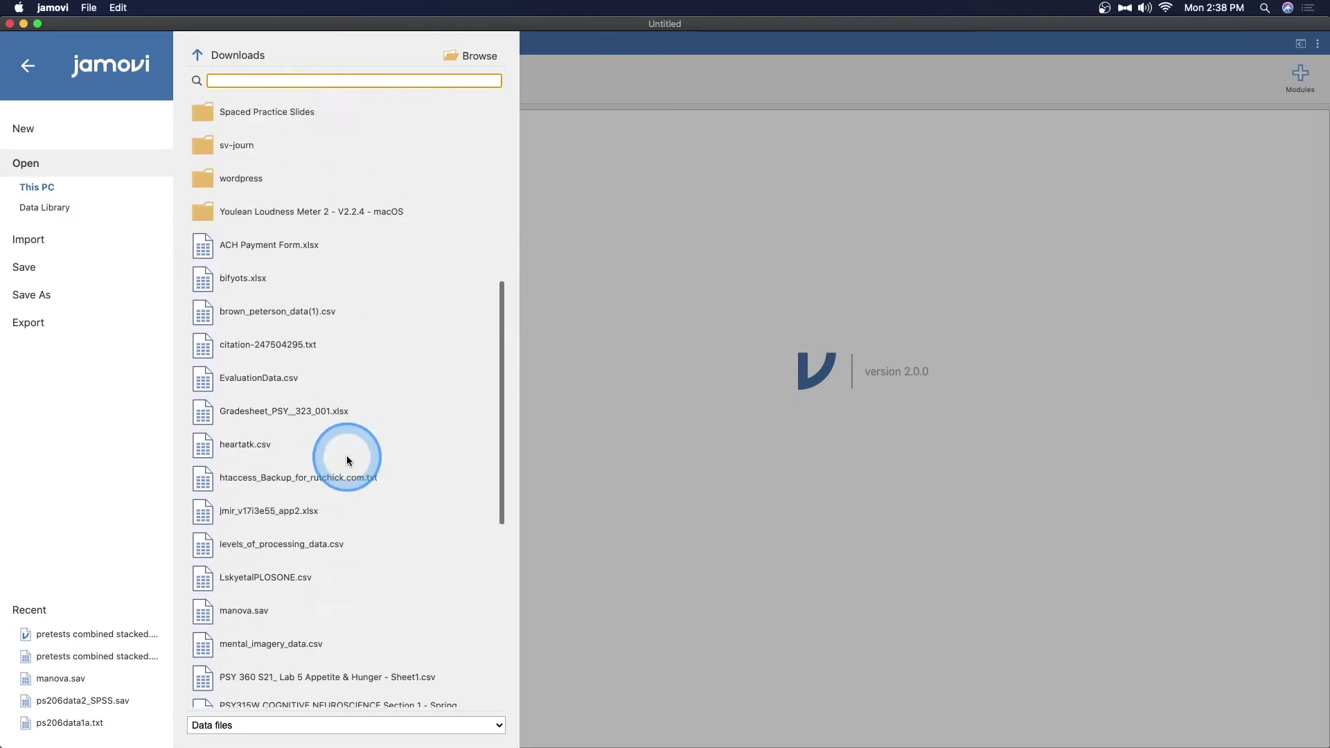
scroll(313, 316, down, 18)
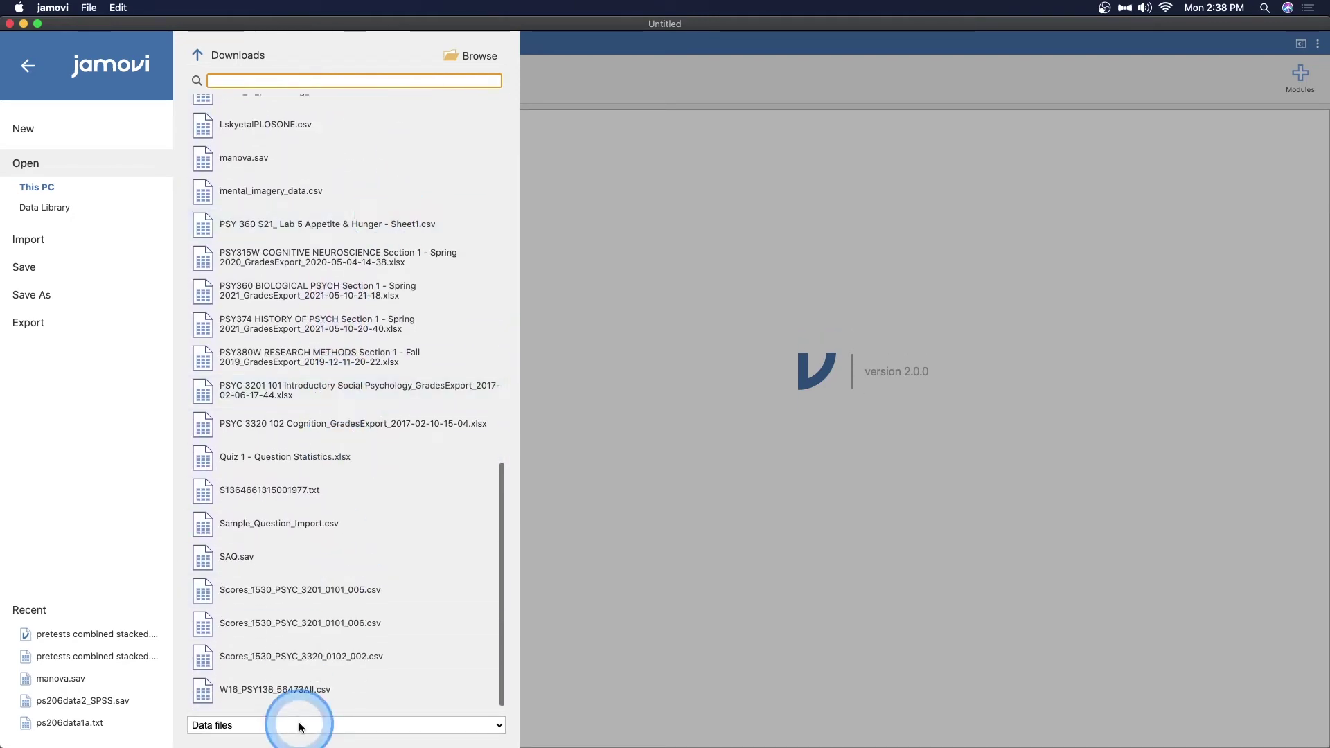
scroll(363, 494, up, 15)
scroll(371, 504, down, 15)
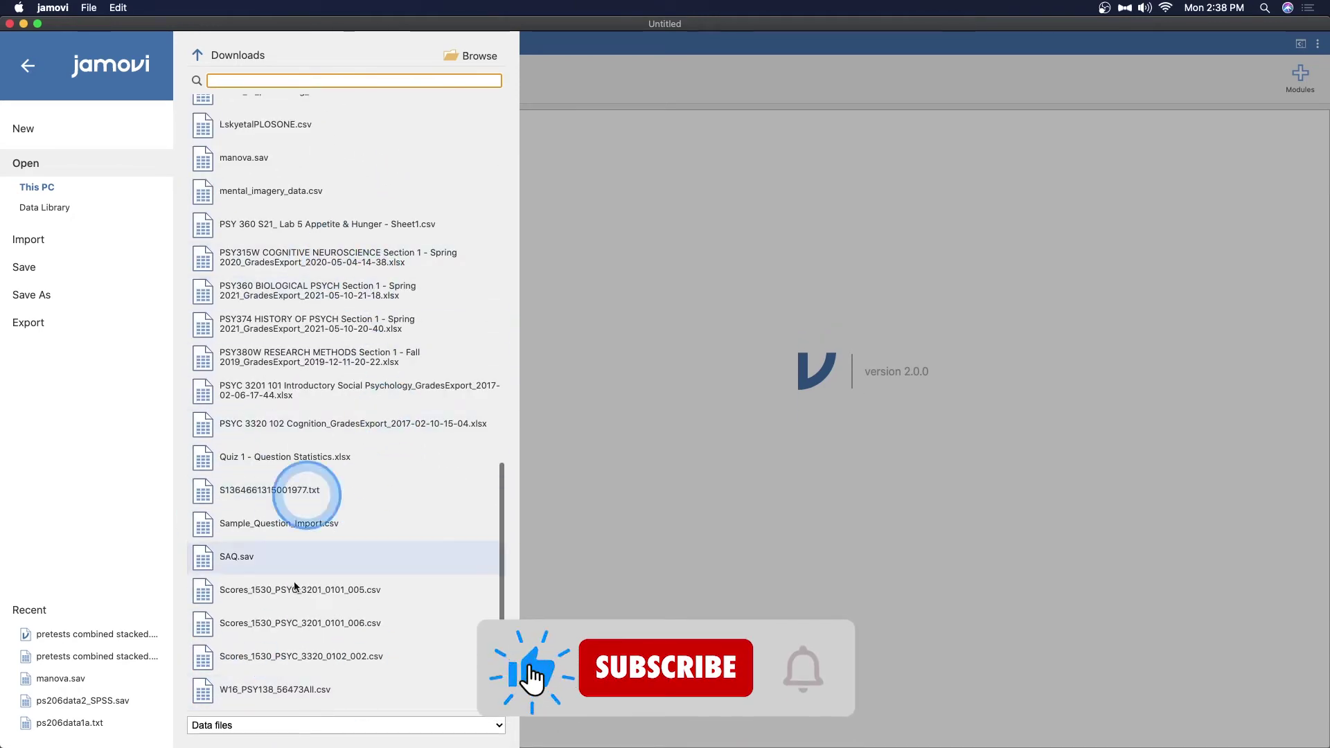
scroll(319, 512, up, 15)
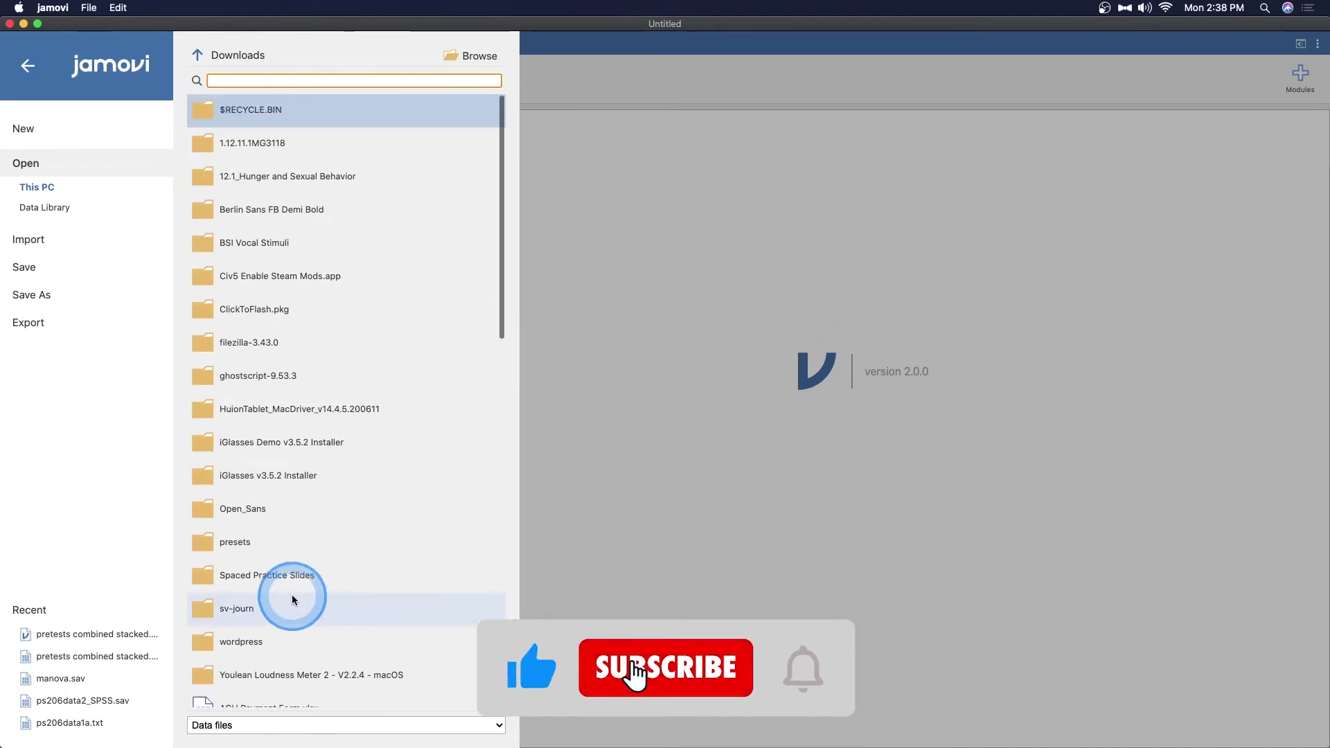
click(54, 209)
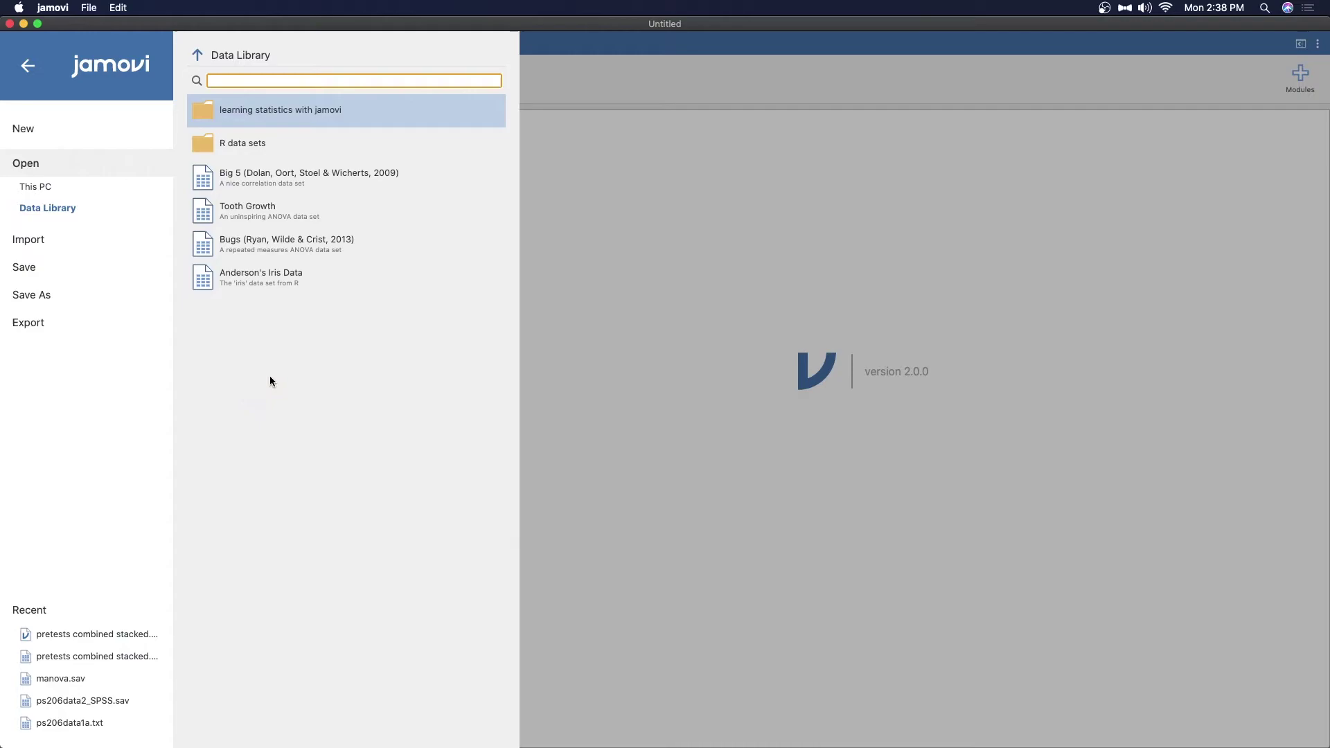
click(268, 114)
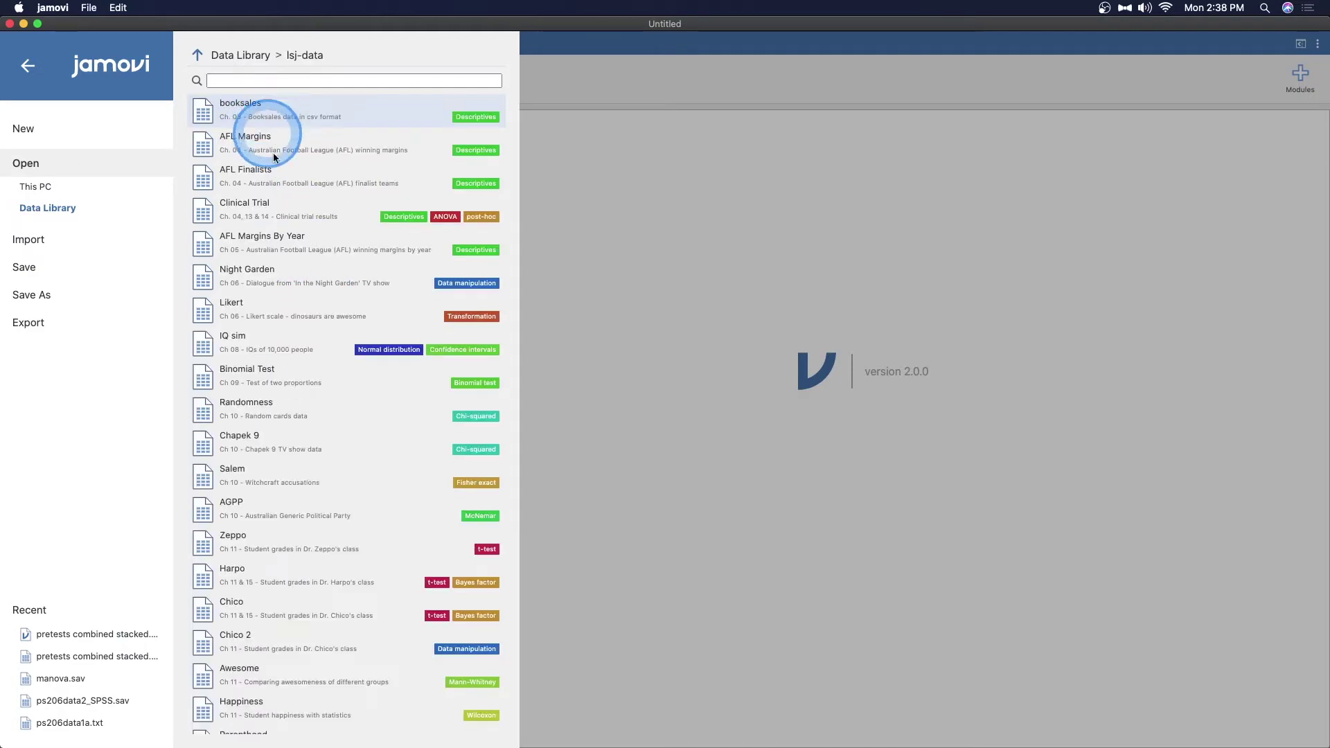
click(291, 258)
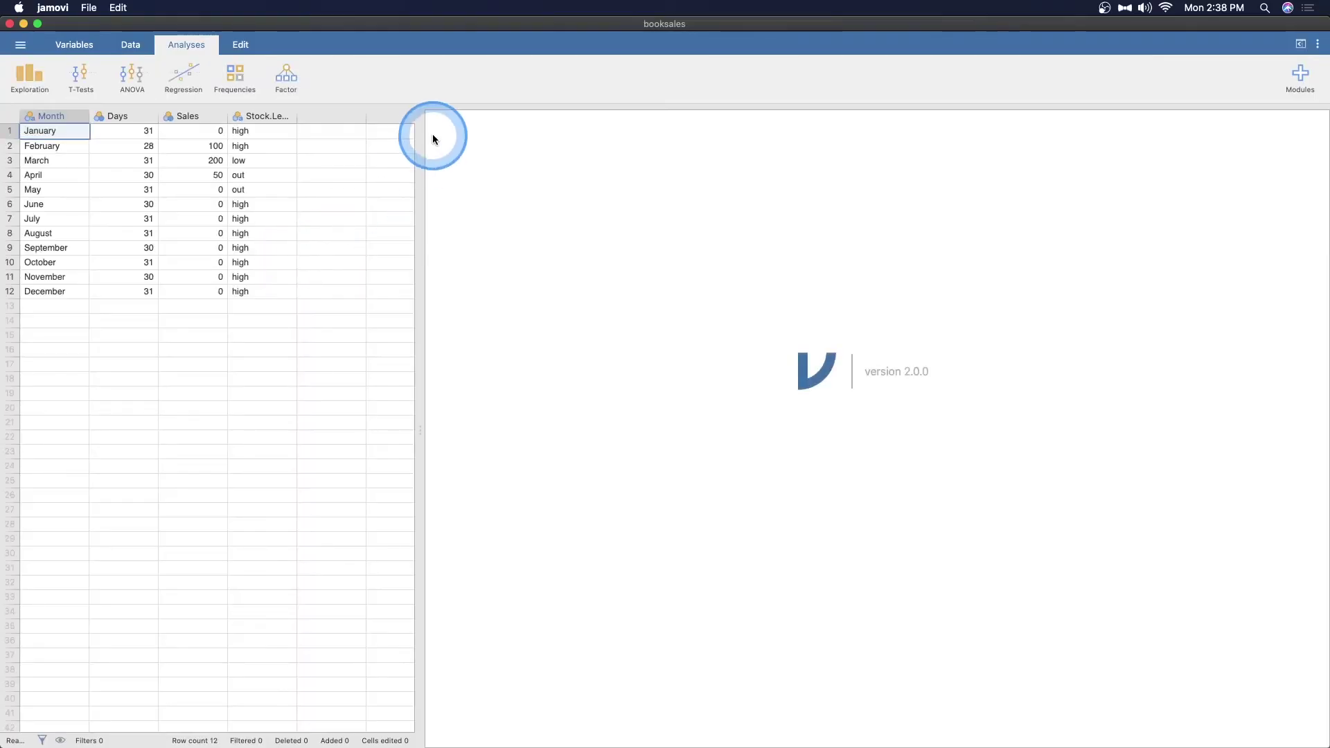
click(21, 45)
click(25, 163)
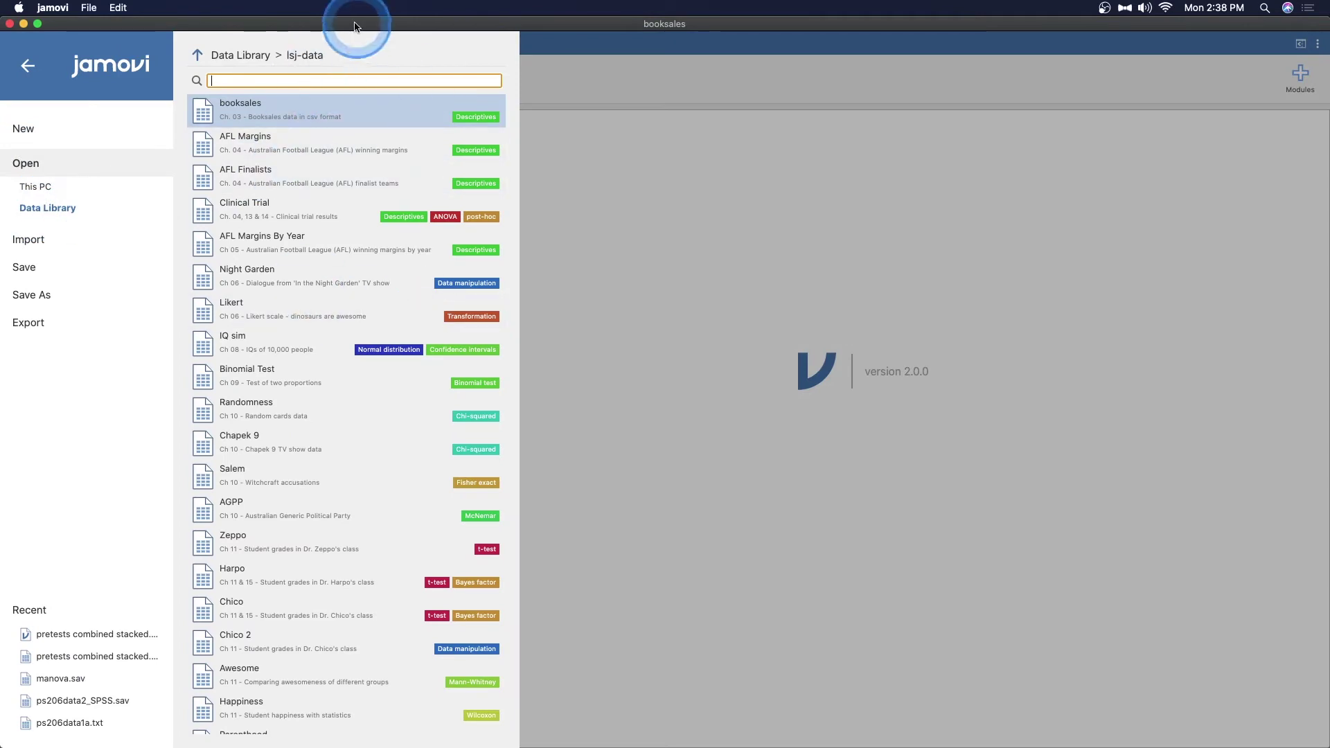
click(209, 57)
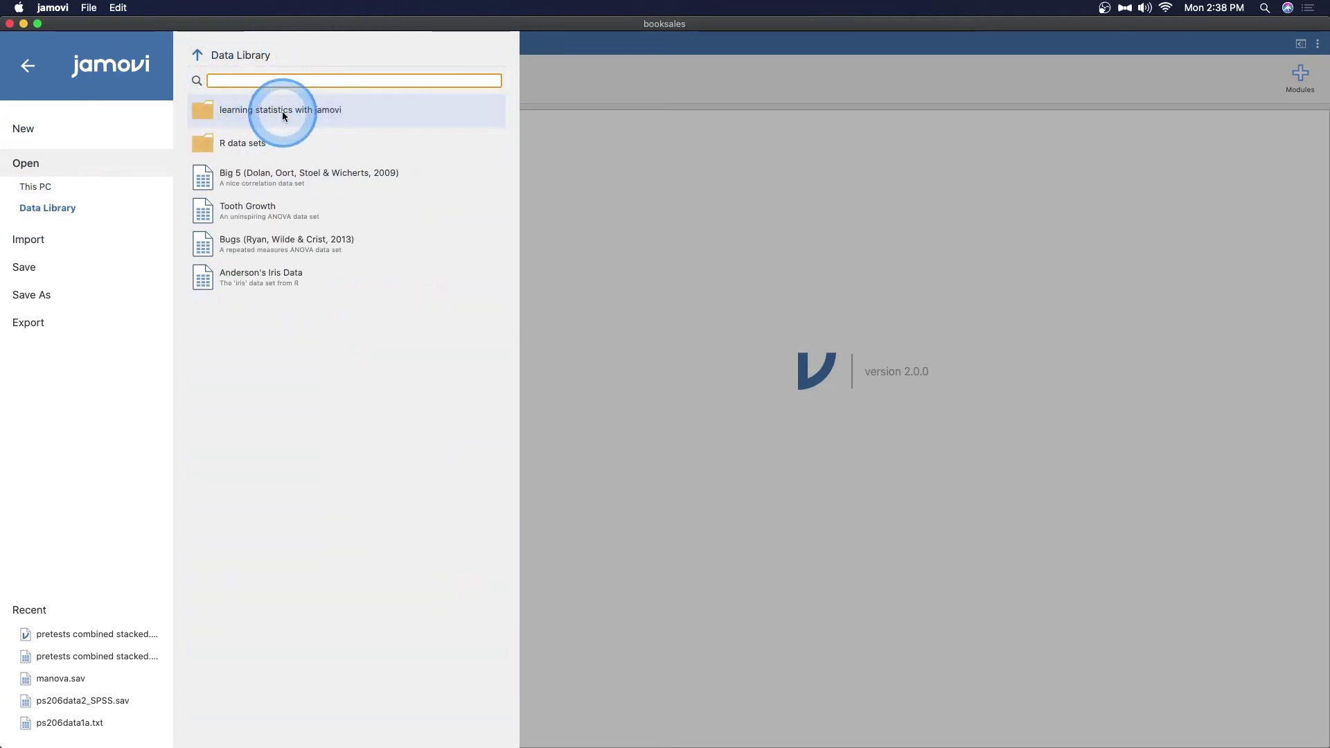
click(255, 57)
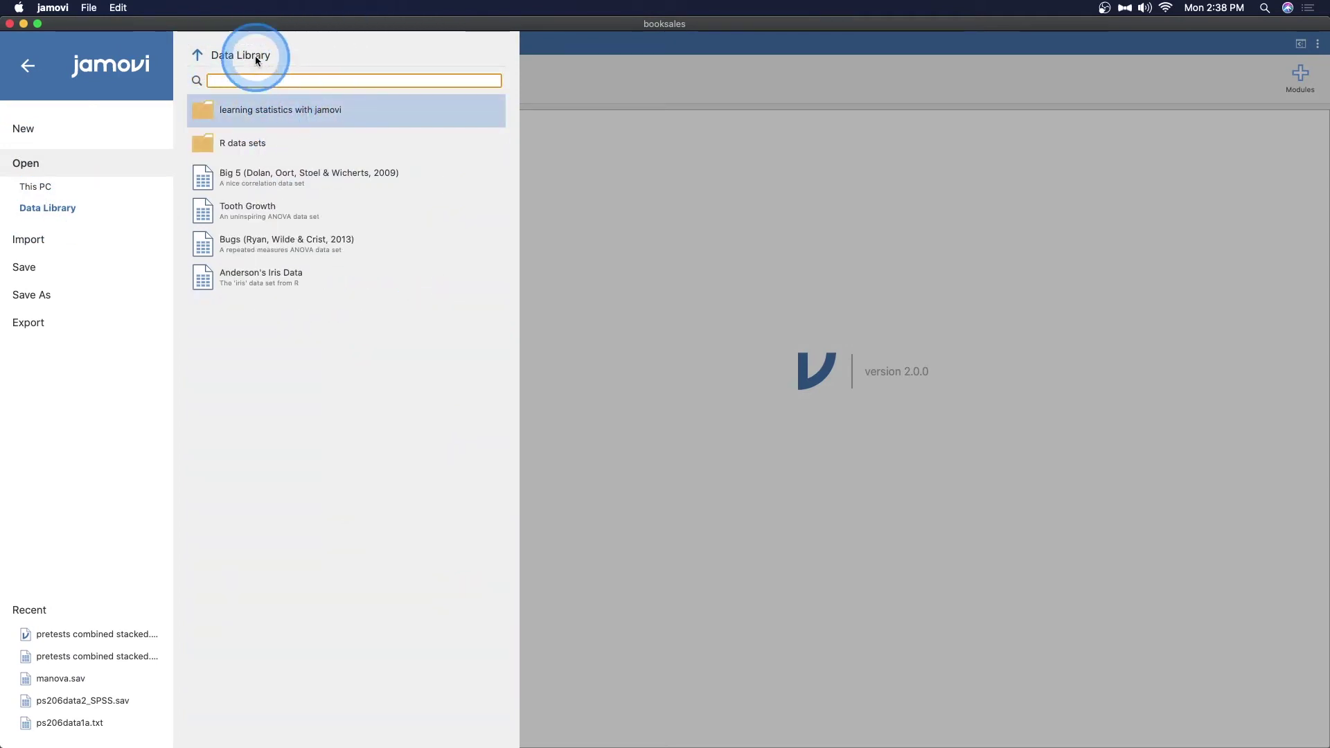
click(246, 122)
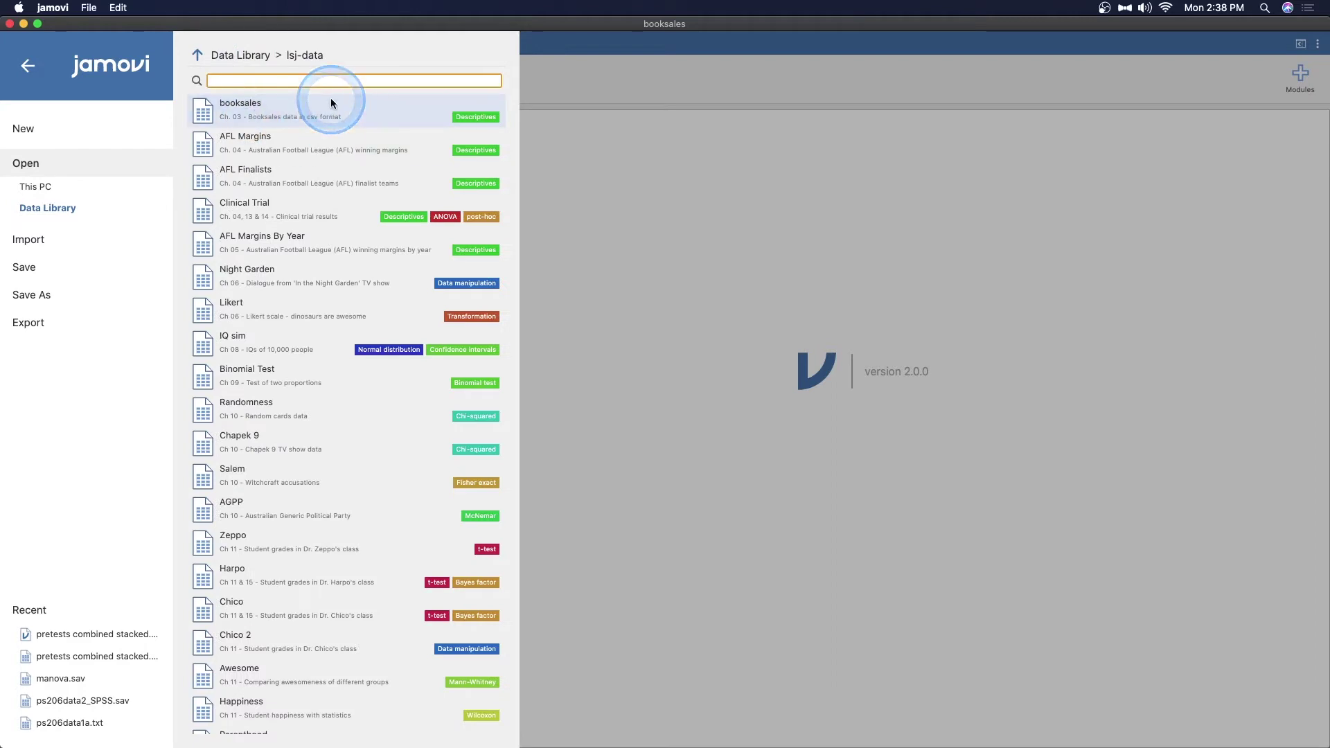
scroll(331, 111, down, 3)
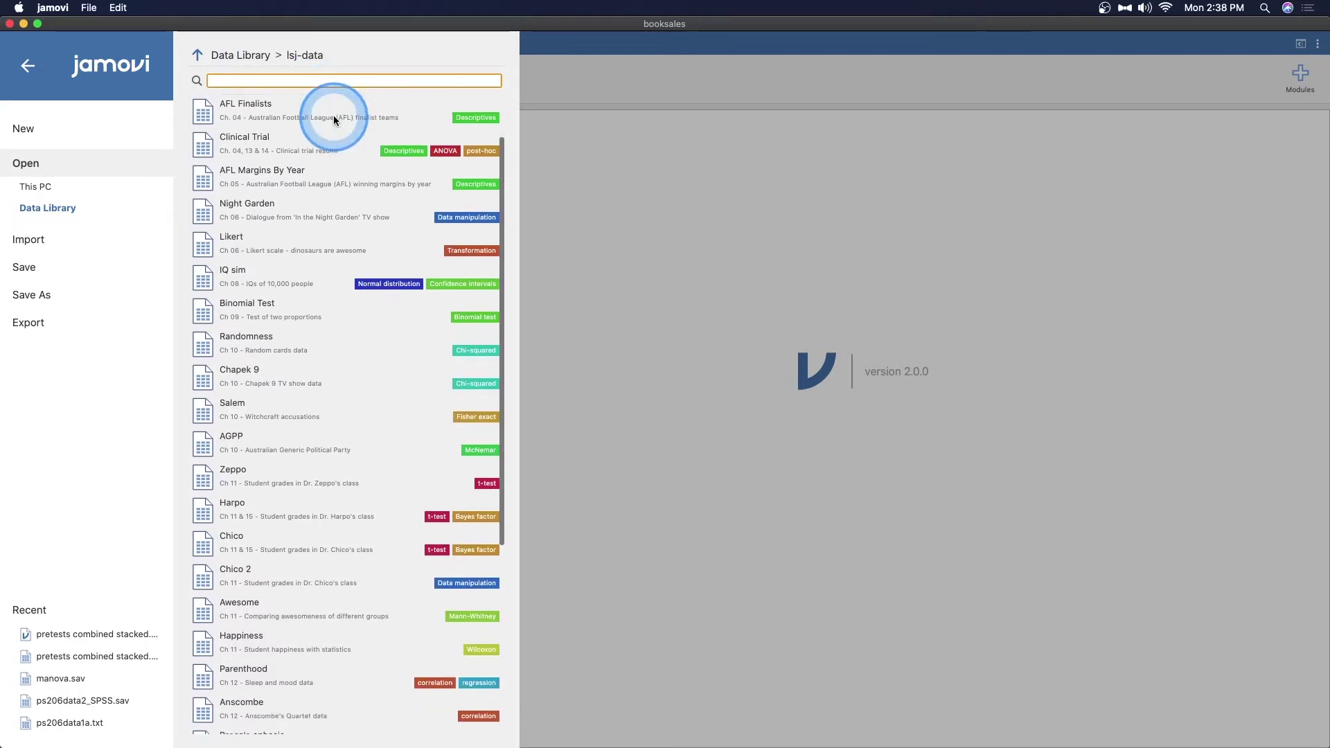
scroll(334, 115, down, 7)
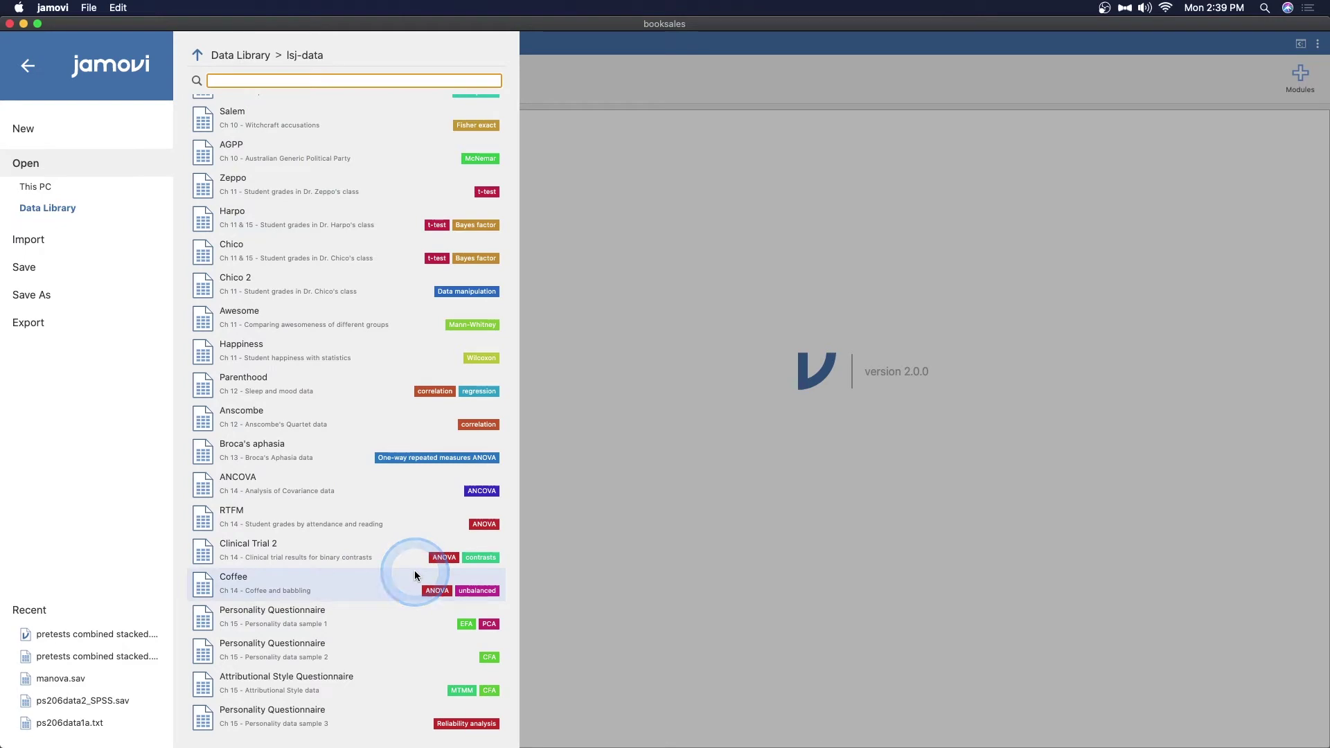
scroll(357, 219, up, 10)
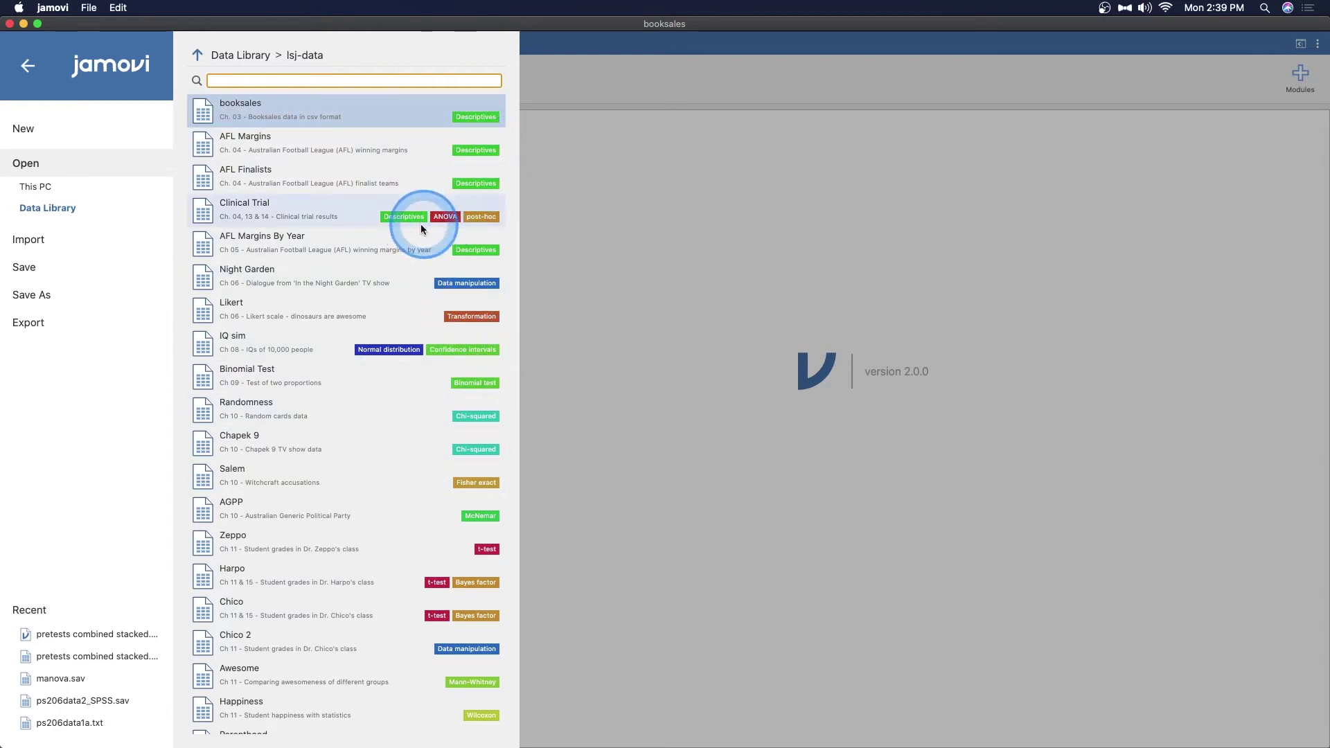
scroll(460, 297, down, 5)
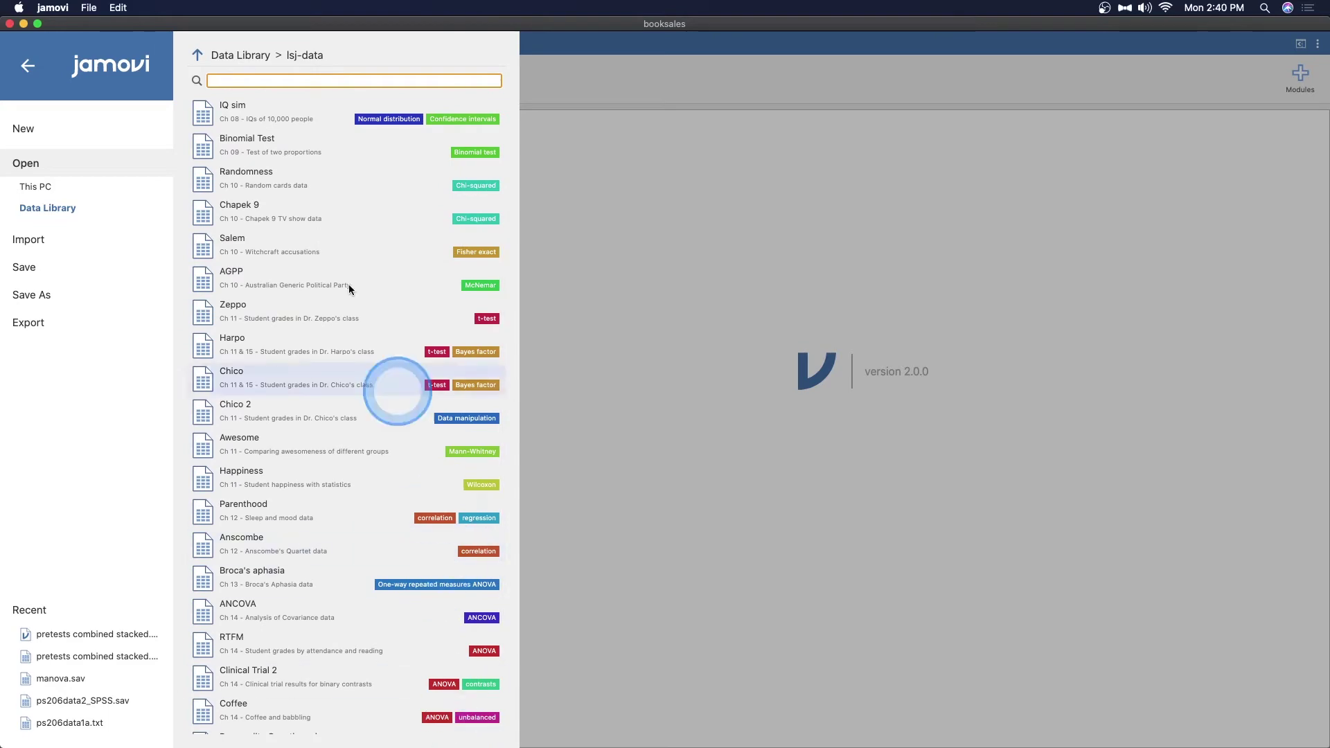
Go up from lsj-data to the Data Library and open the r-datasets collection
click(198, 55)
click(237, 134)
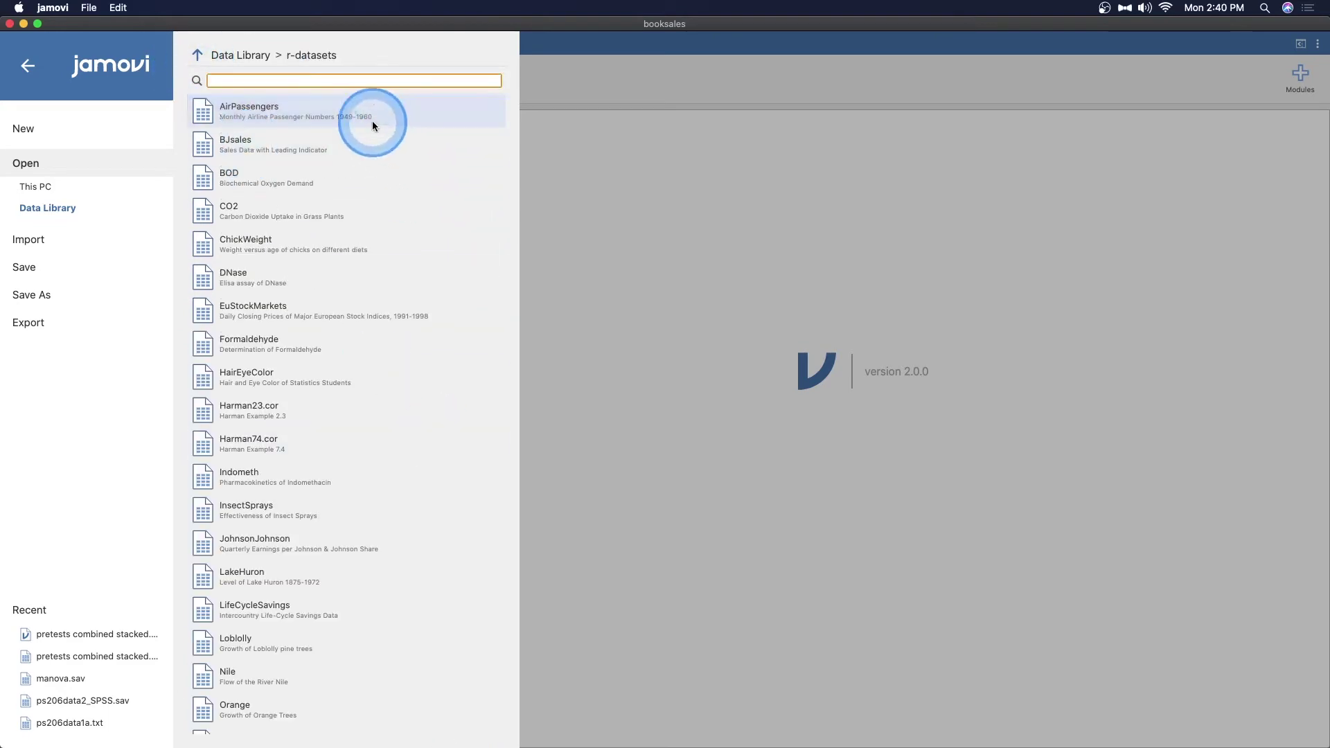
scroll(374, 211, down, 2)
scroll(374, 214, down, 20)
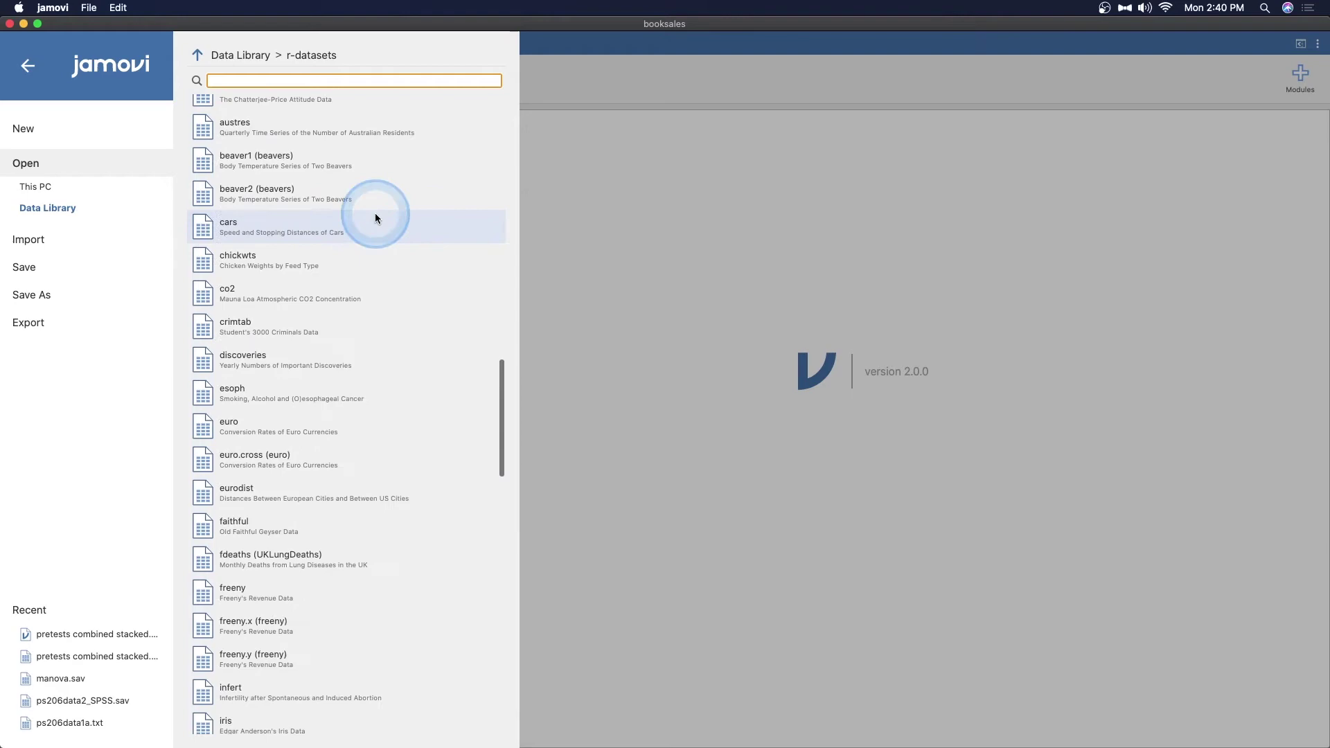
scroll(374, 220, down, 4)
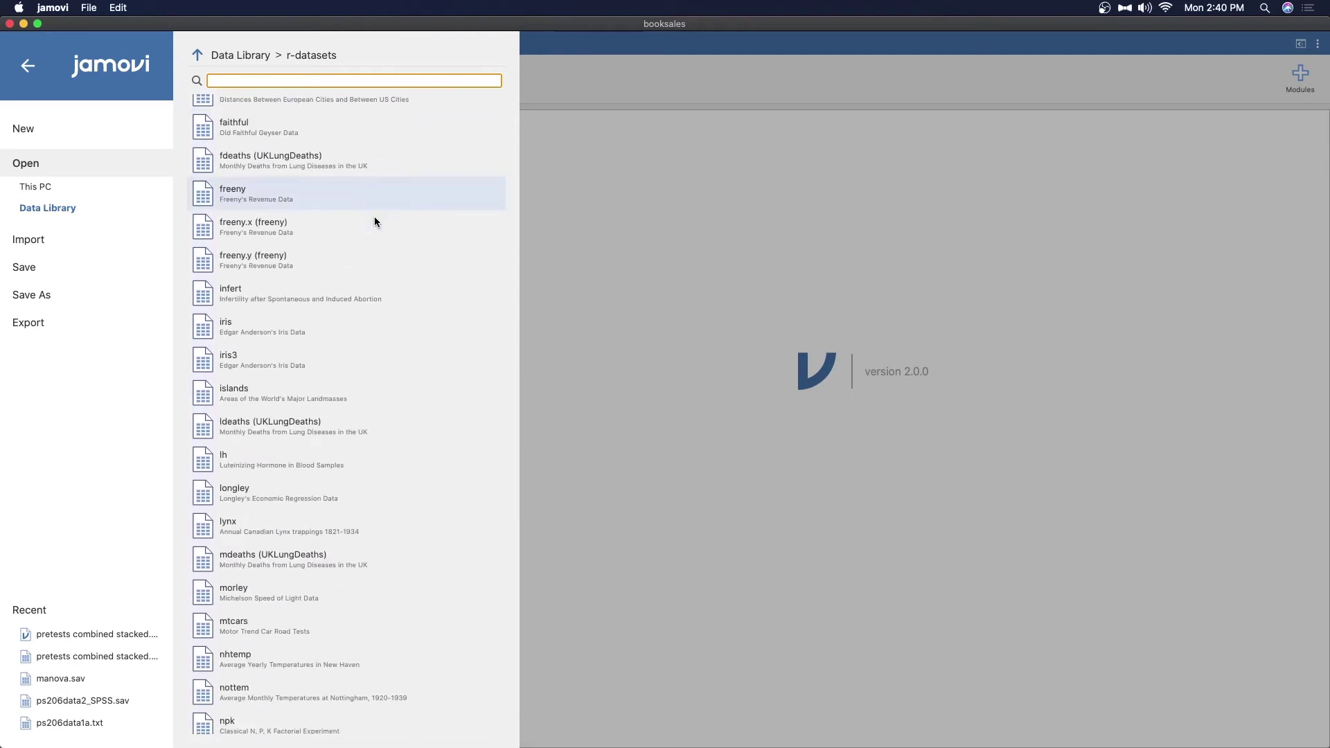
scroll(374, 218, down, 20)
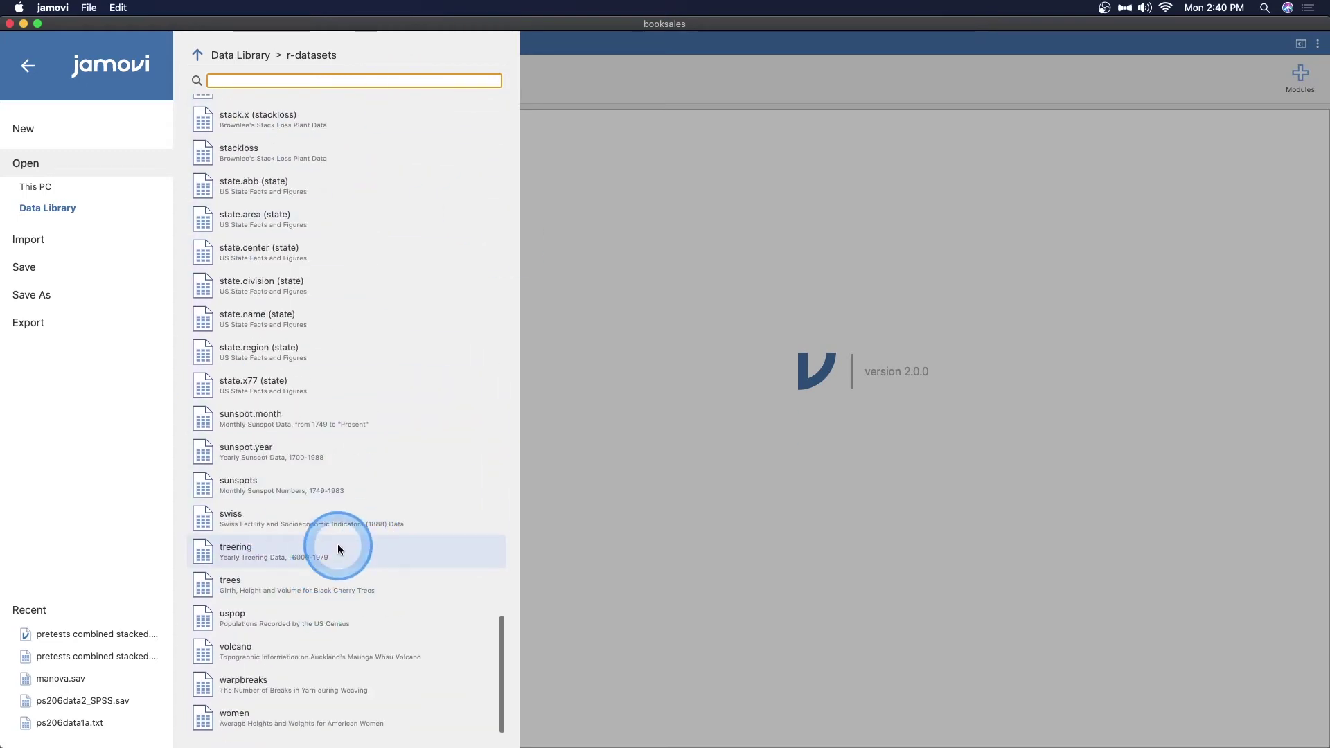
scroll(372, 527, up, 10)
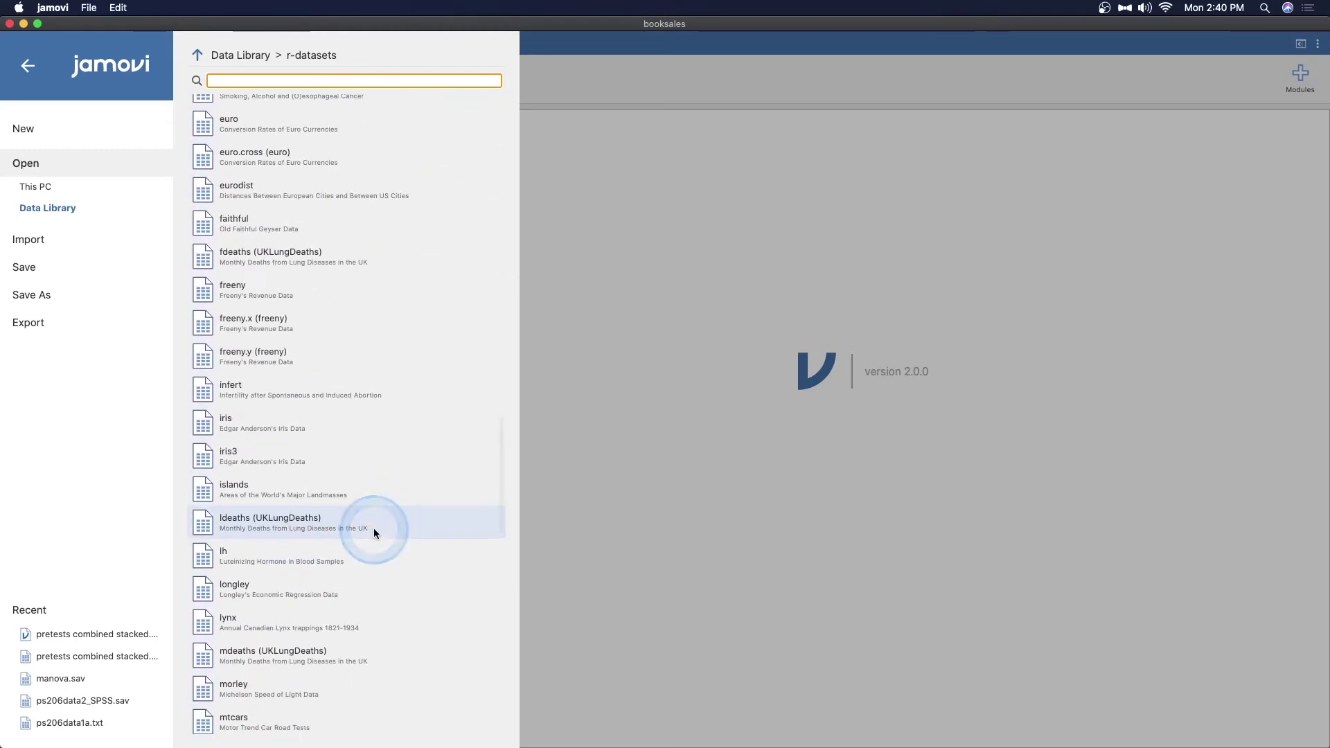
scroll(374, 532, up, 5)
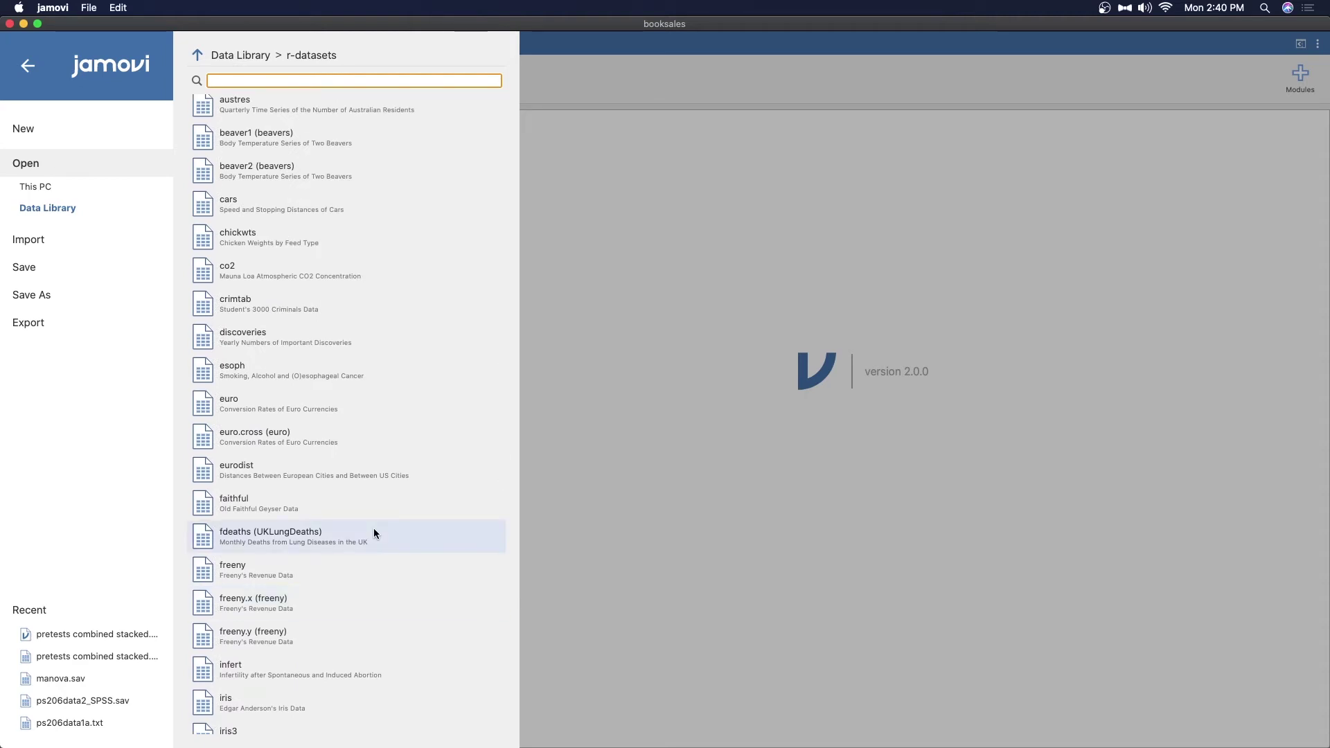
drag(373, 530, 251, 344)
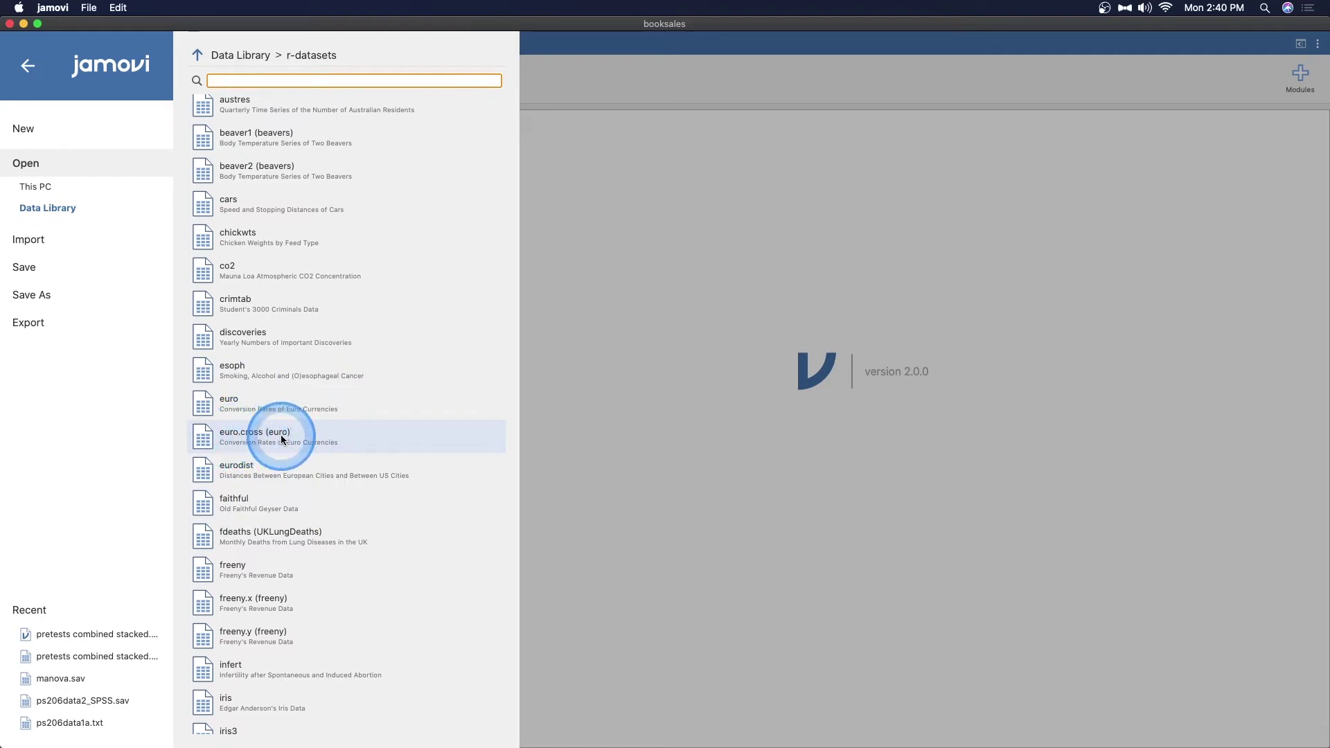
Scroll through the r-datasets list and select the AirPassengers dataset
scroll(280, 436, down, 5)
scroll(439, 422, down, 5)
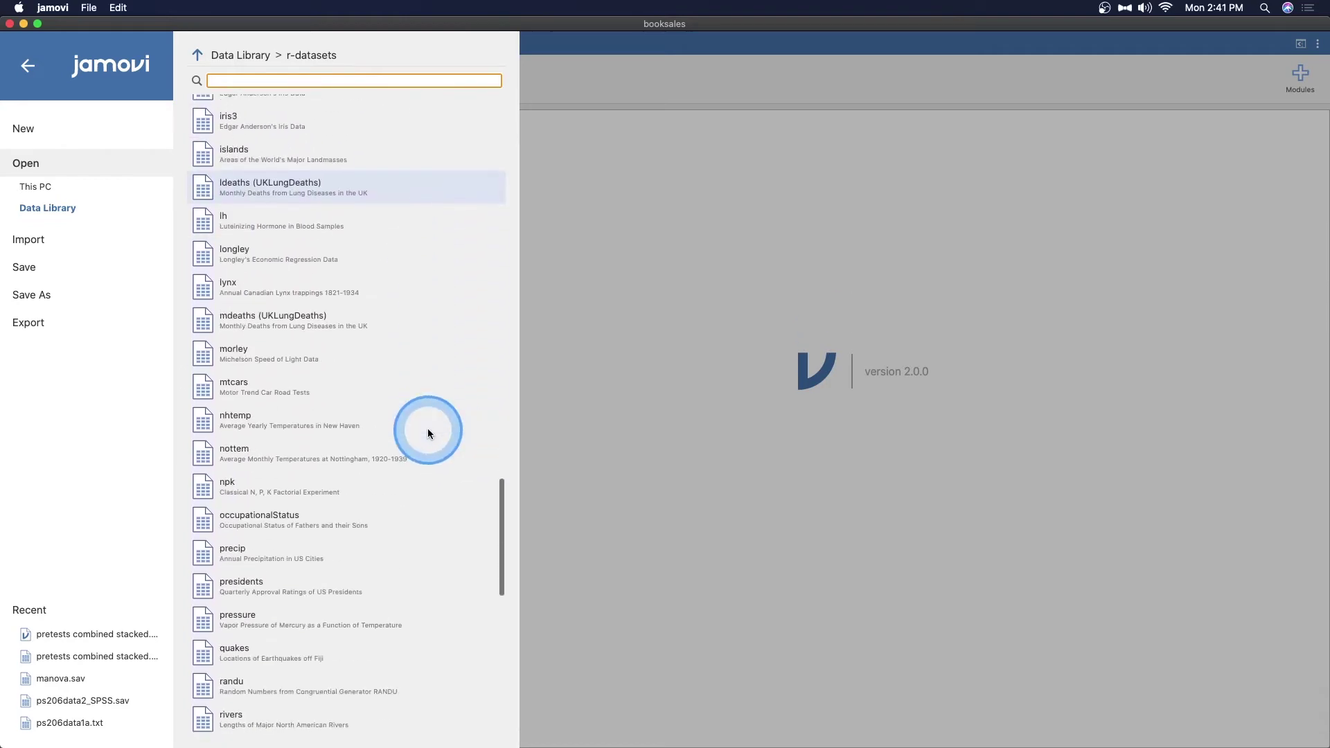
scroll(327, 658, down, 5)
scroll(327, 658, up, 10)
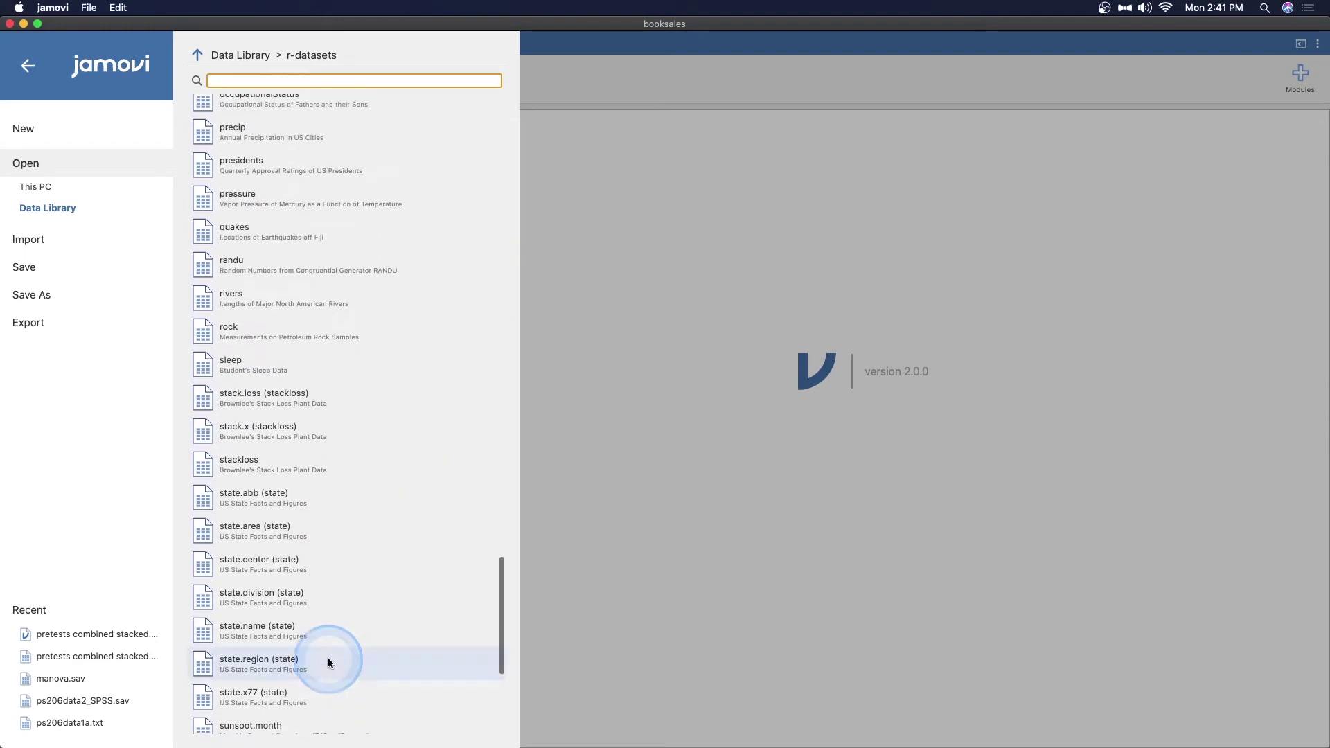
scroll(327, 658, up, 15)
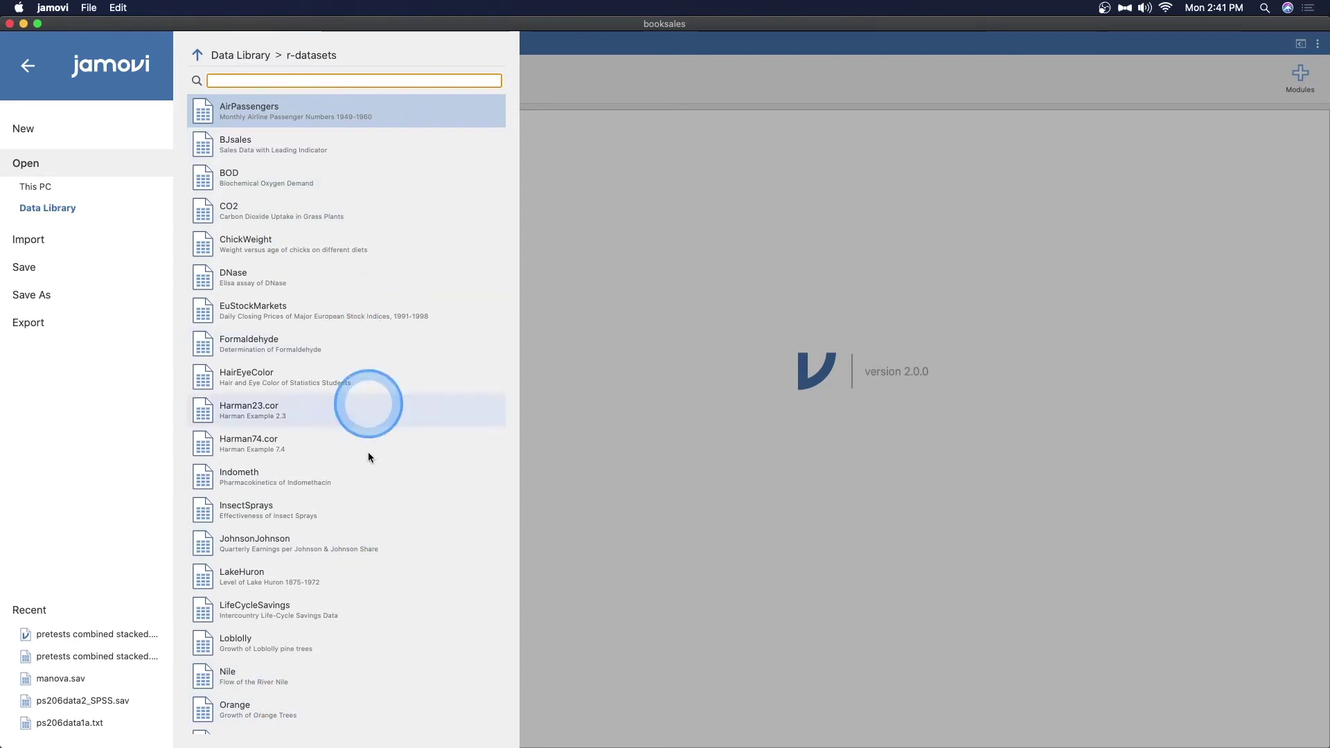
scroll(343, 339, down, 4)
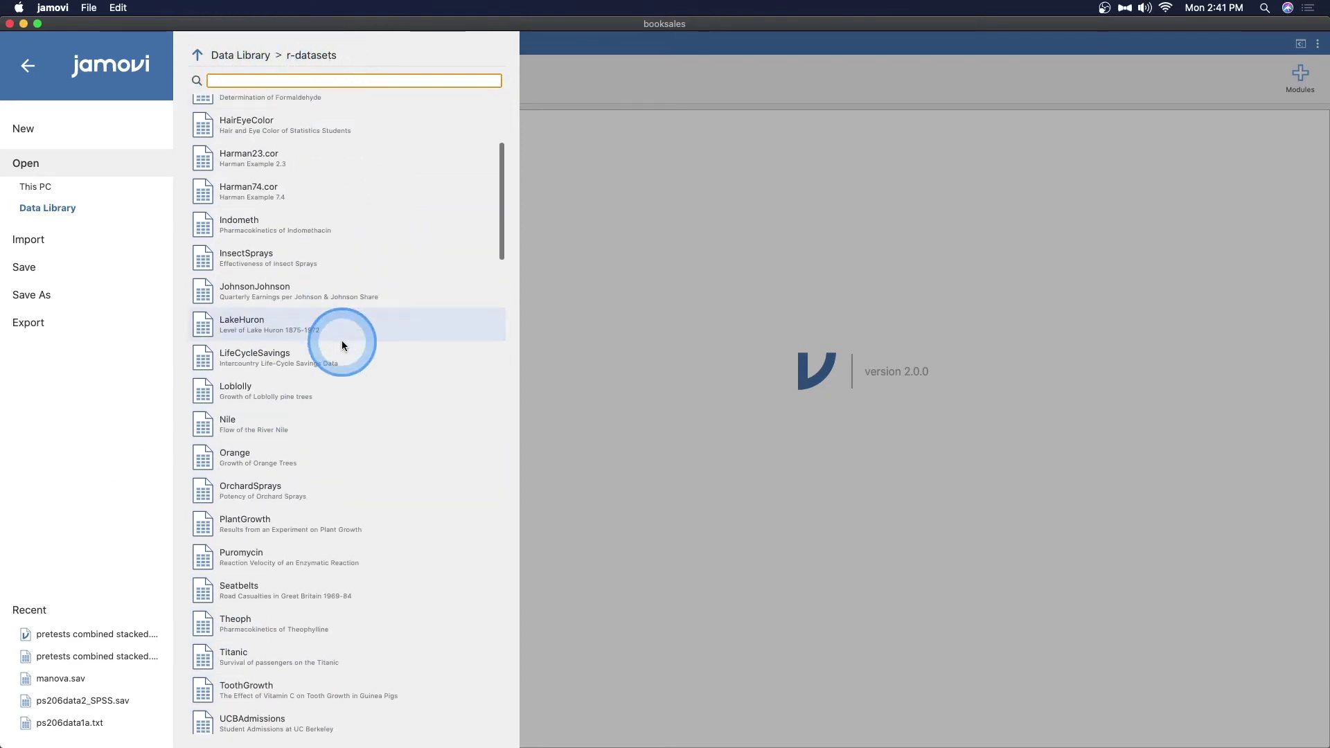
scroll(377, 241, down, 5)
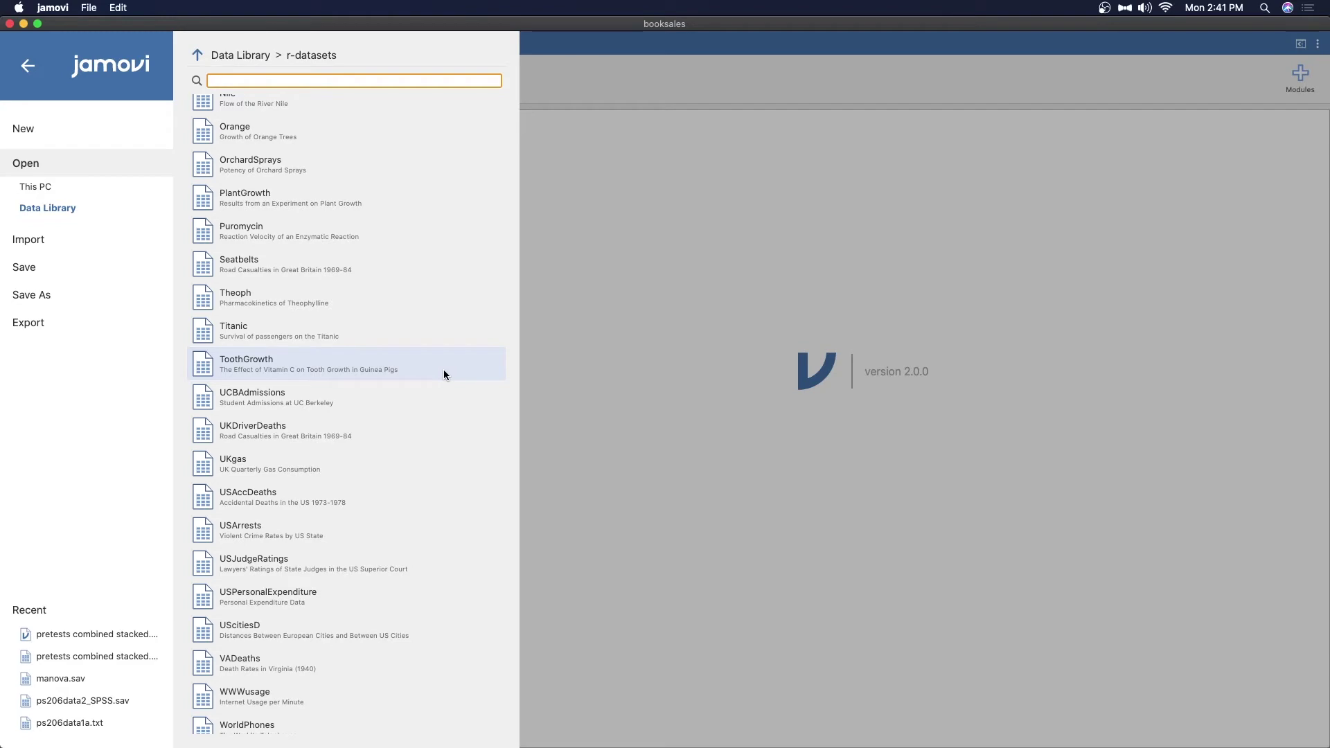
scroll(443, 368, down, 5)
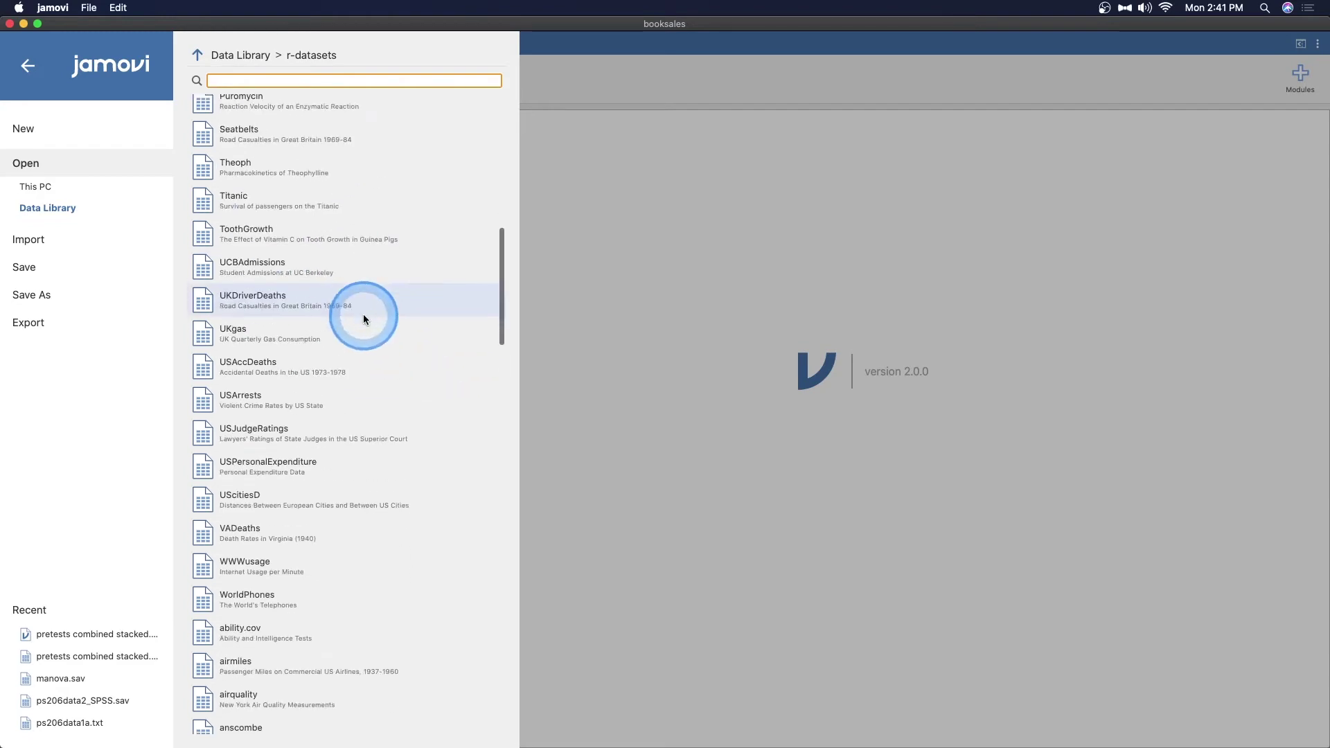
scroll(389, 441, down, 15)
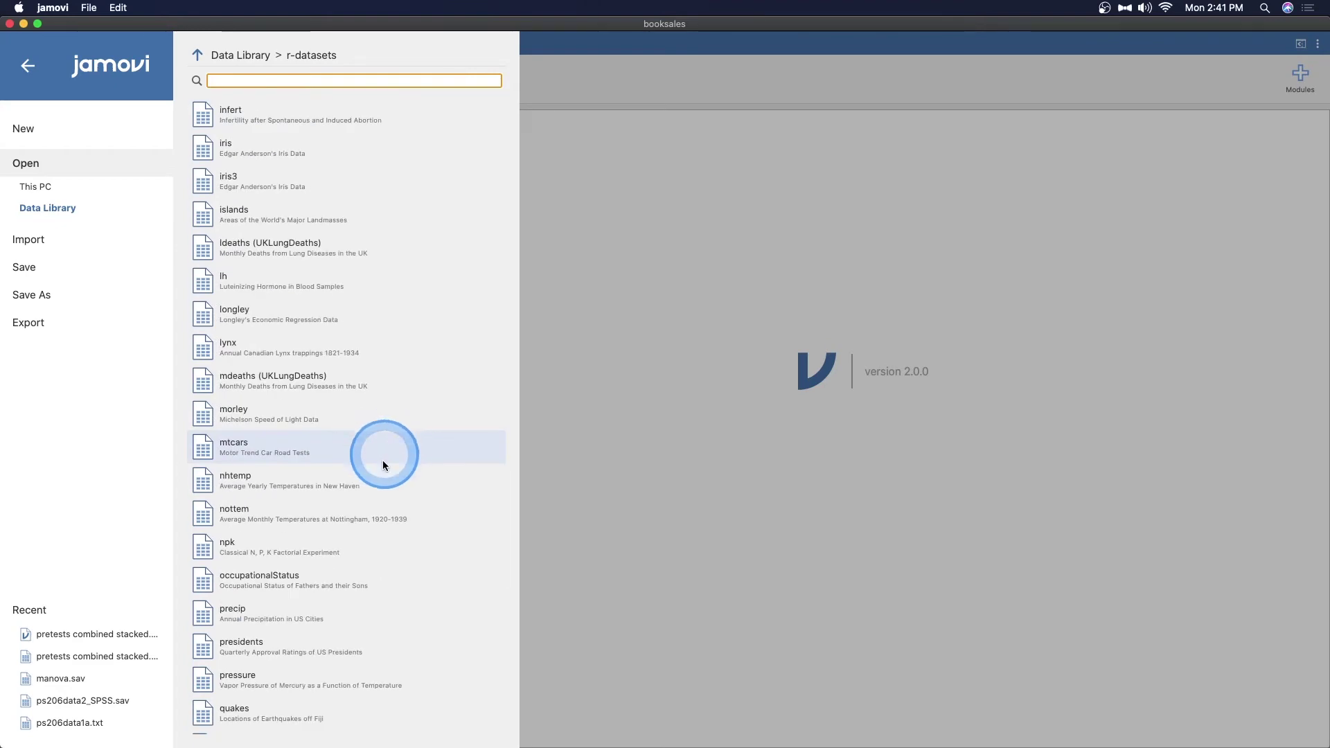
scroll(385, 471, down, 3)
scroll(330, 658, up, 20)
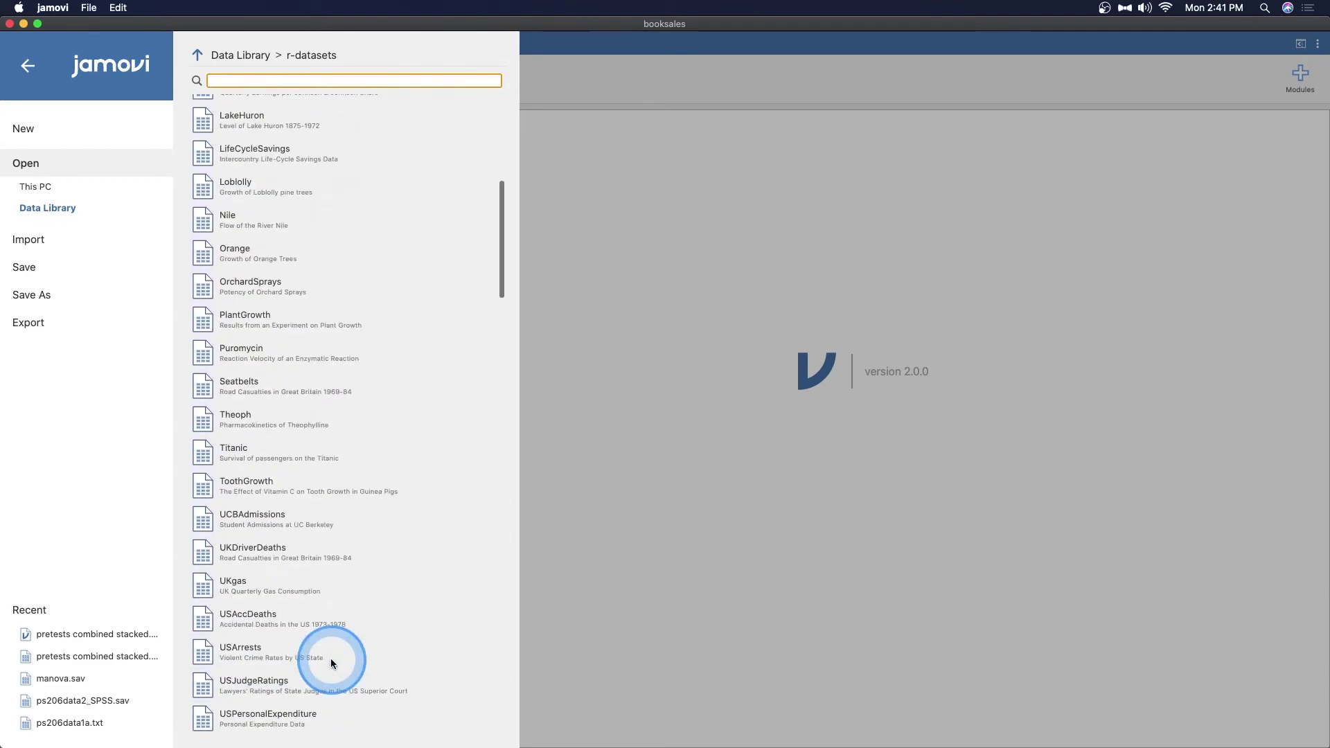
click(263, 120)
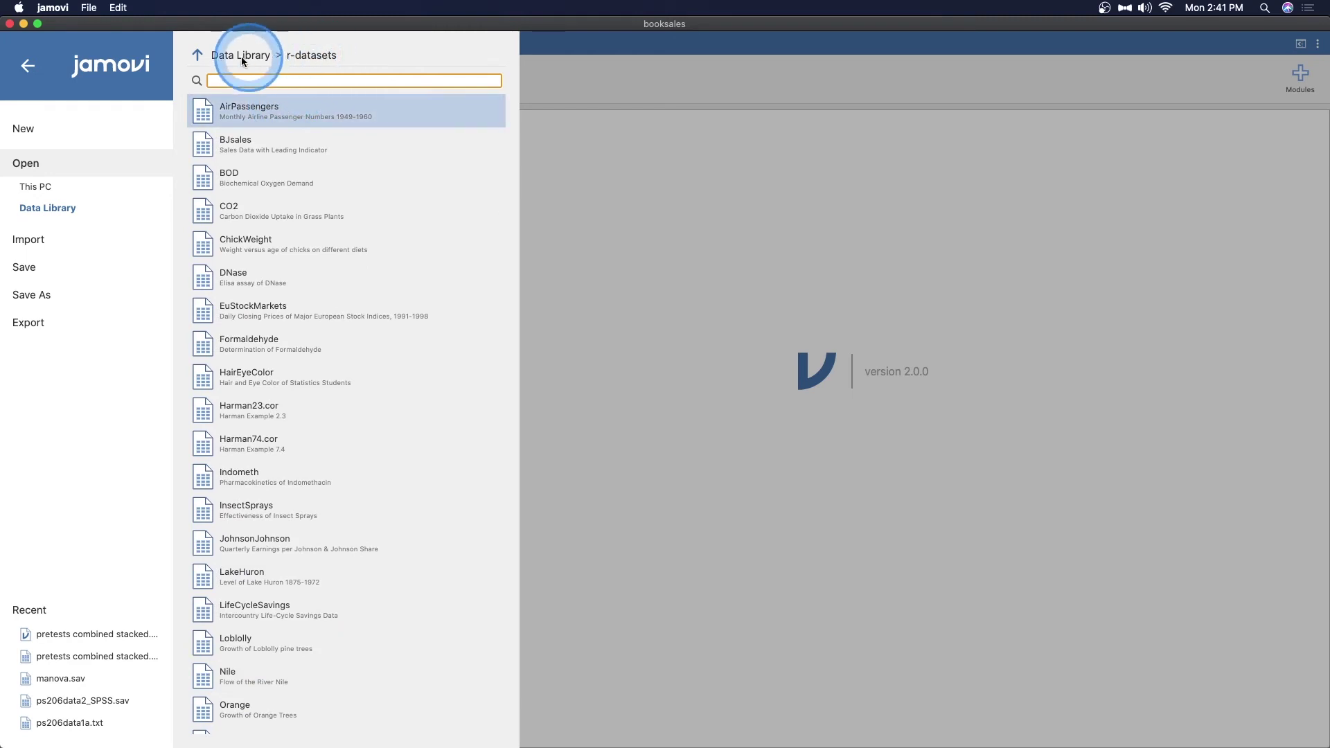
Return to the Data Library root and select the learning statistics with jamovi folder
click(198, 55)
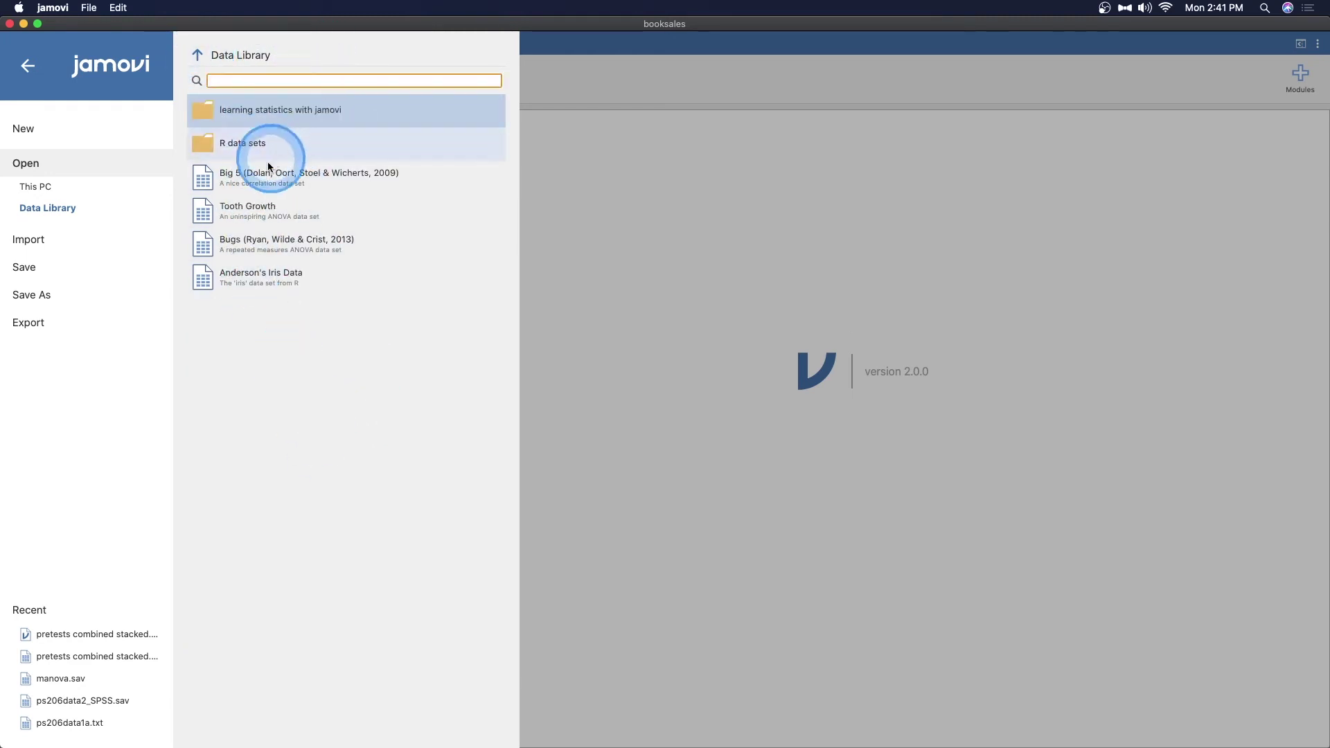
click(293, 386)
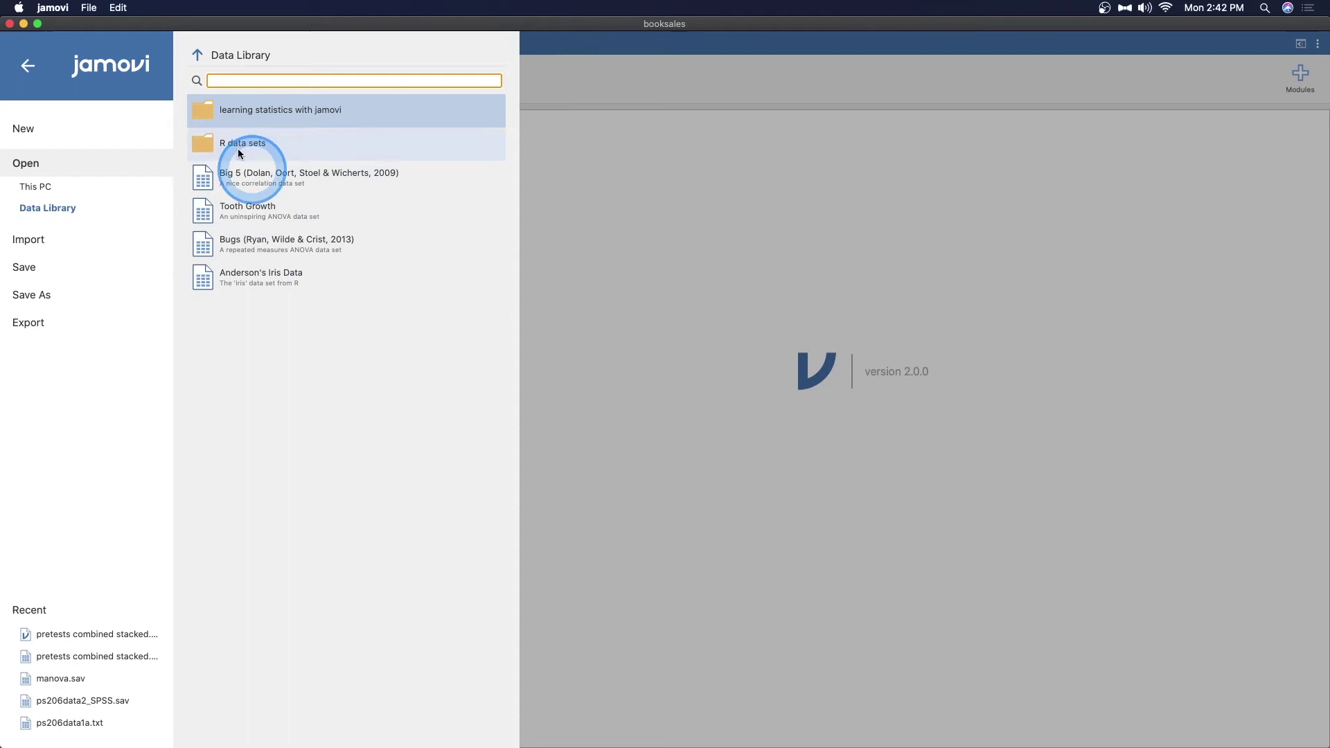
click(267, 124)
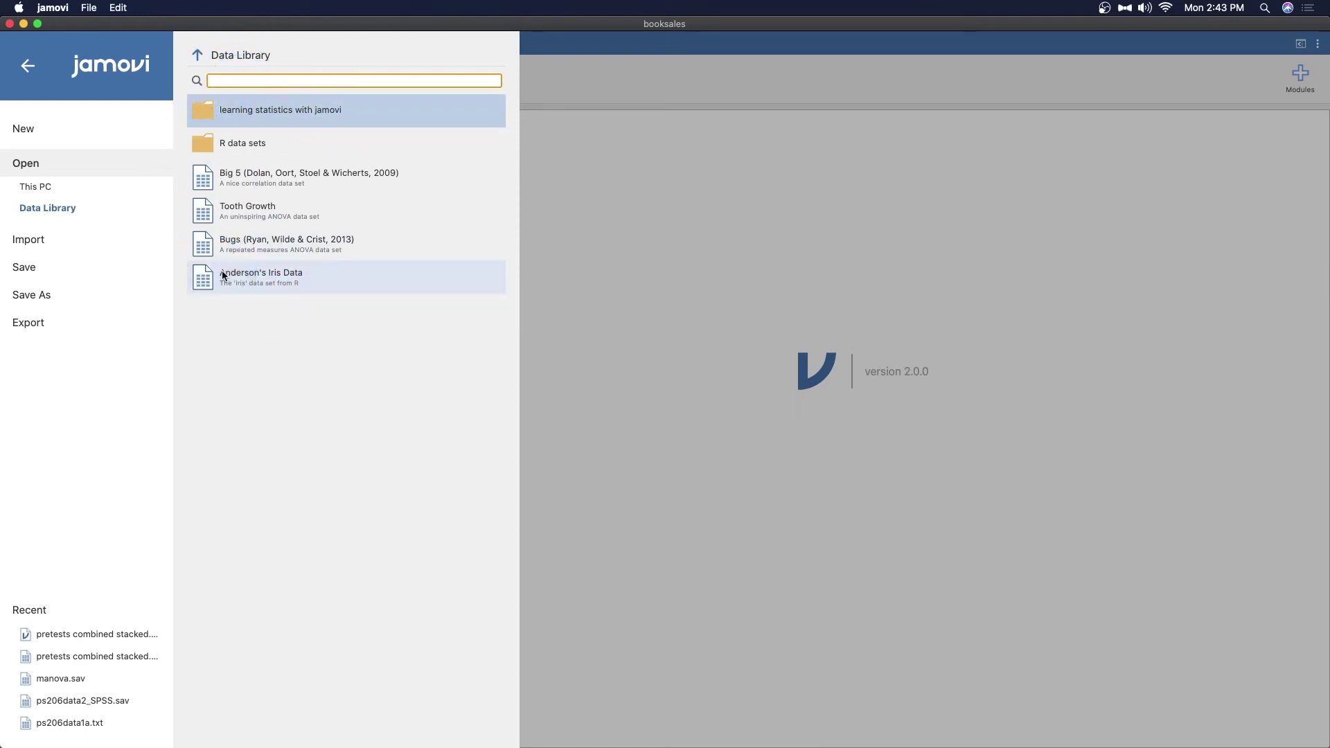
Minimise jamovi, widen Finder's Applications window and sidebar, and eject the jamovi volume
click(24, 24)
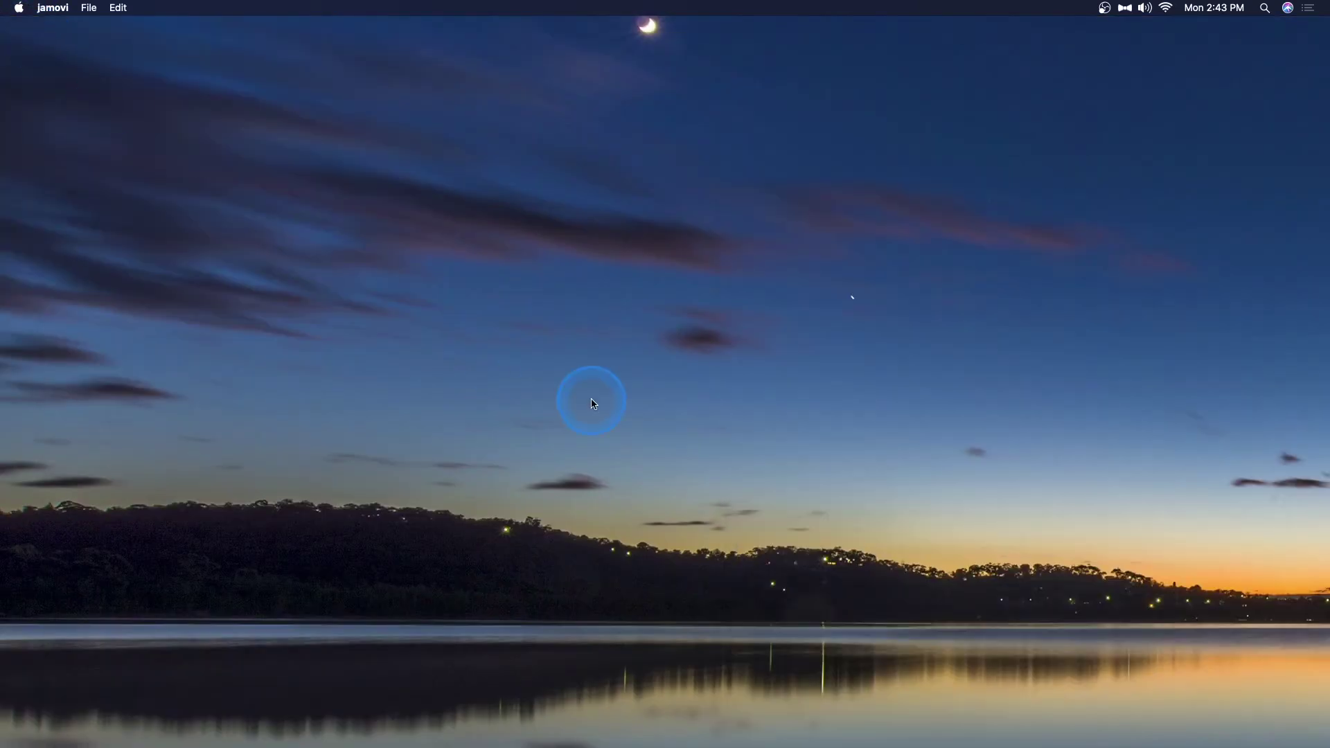
click(852, 298)
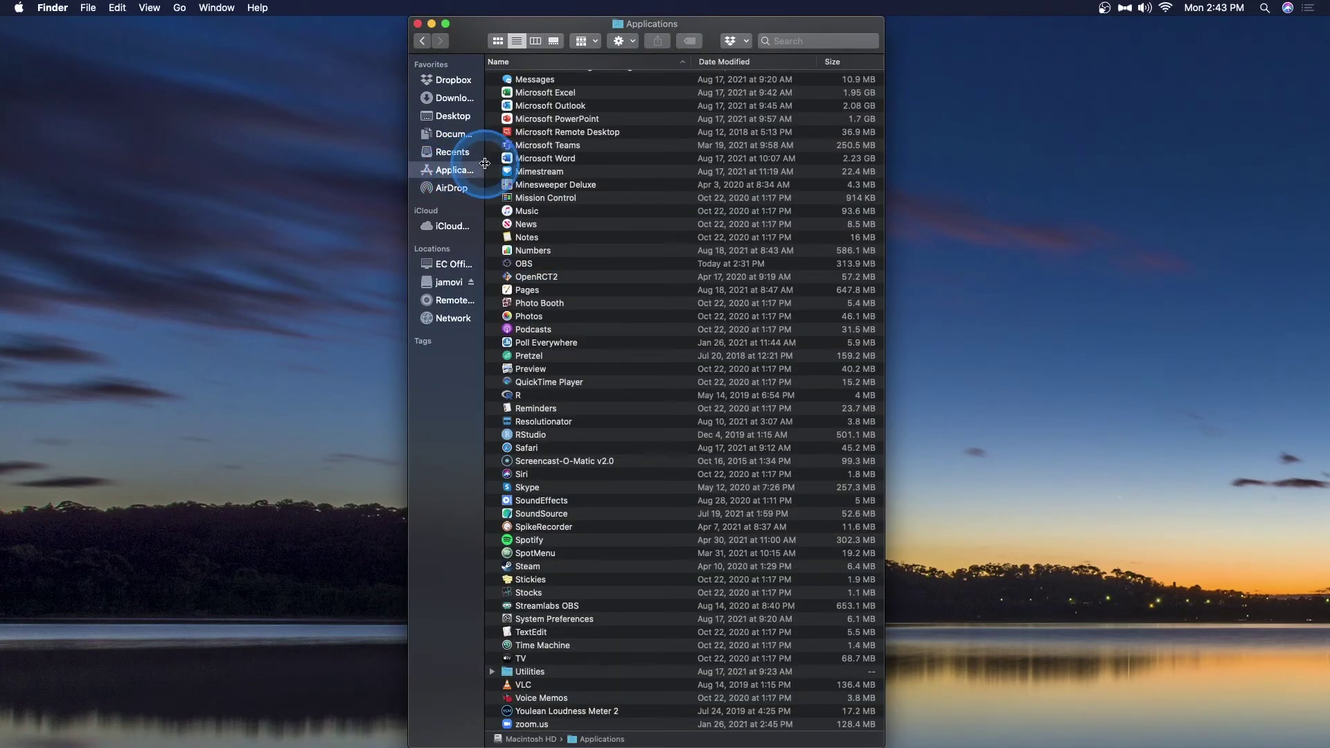
drag(401, 169, 199, 158)
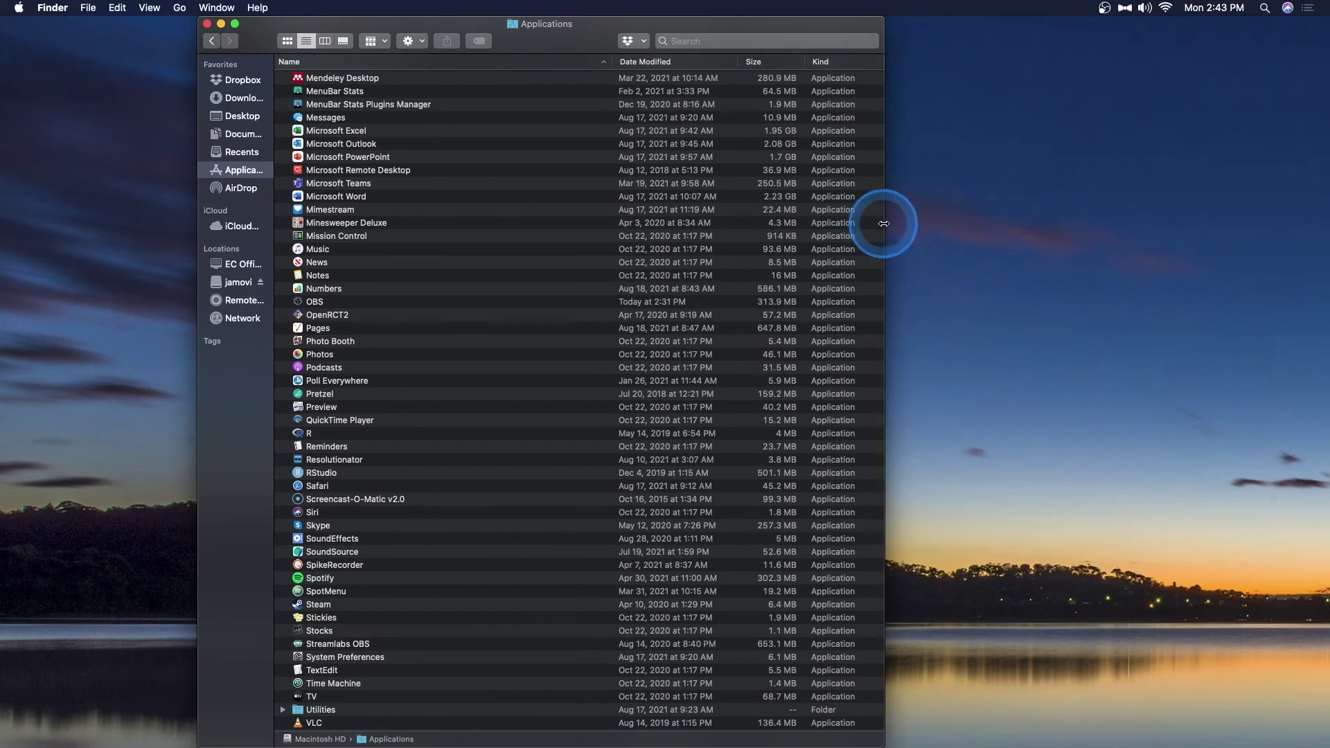
drag(885, 223, 1117, 217)
drag(273, 216, 346, 216)
click(333, 282)
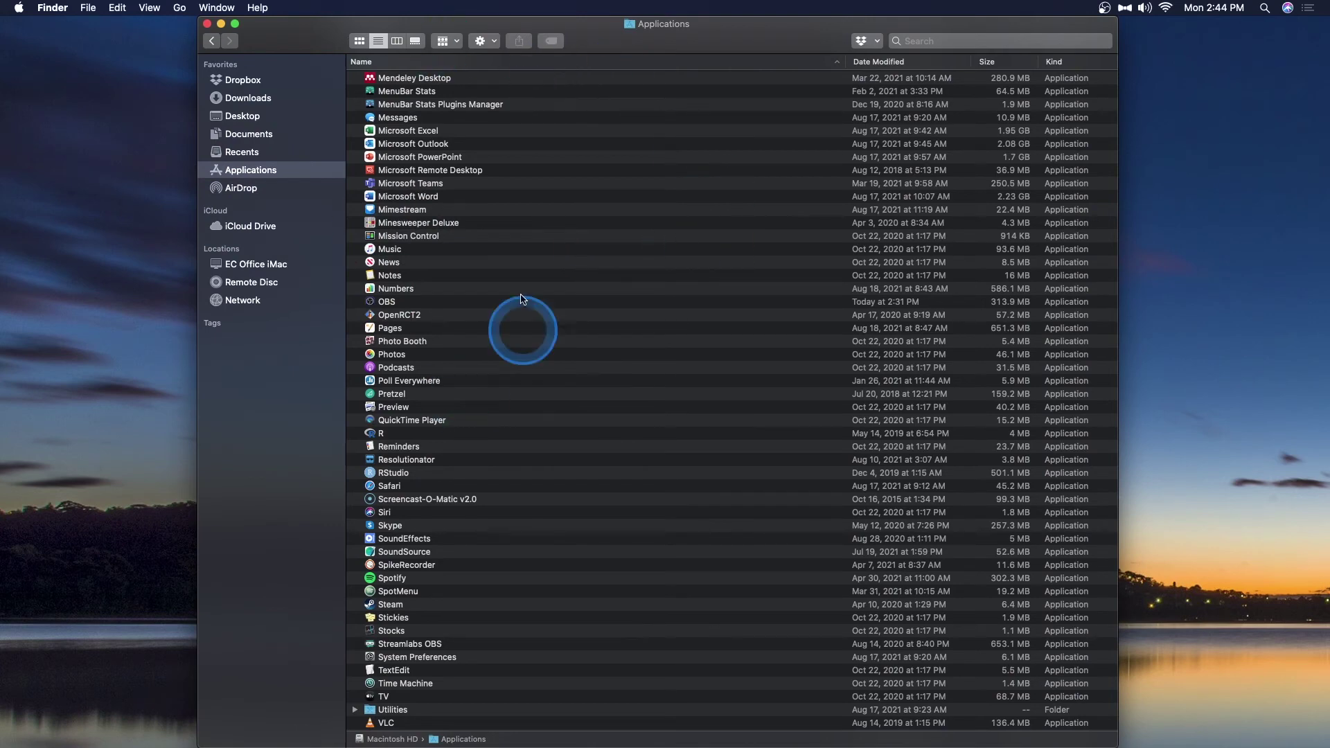
Bring up the context menu for the jamovi application in Applications
scroll(475, 258, down, 2)
scroll(469, 270, up, 2)
scroll(468, 269, up, 10)
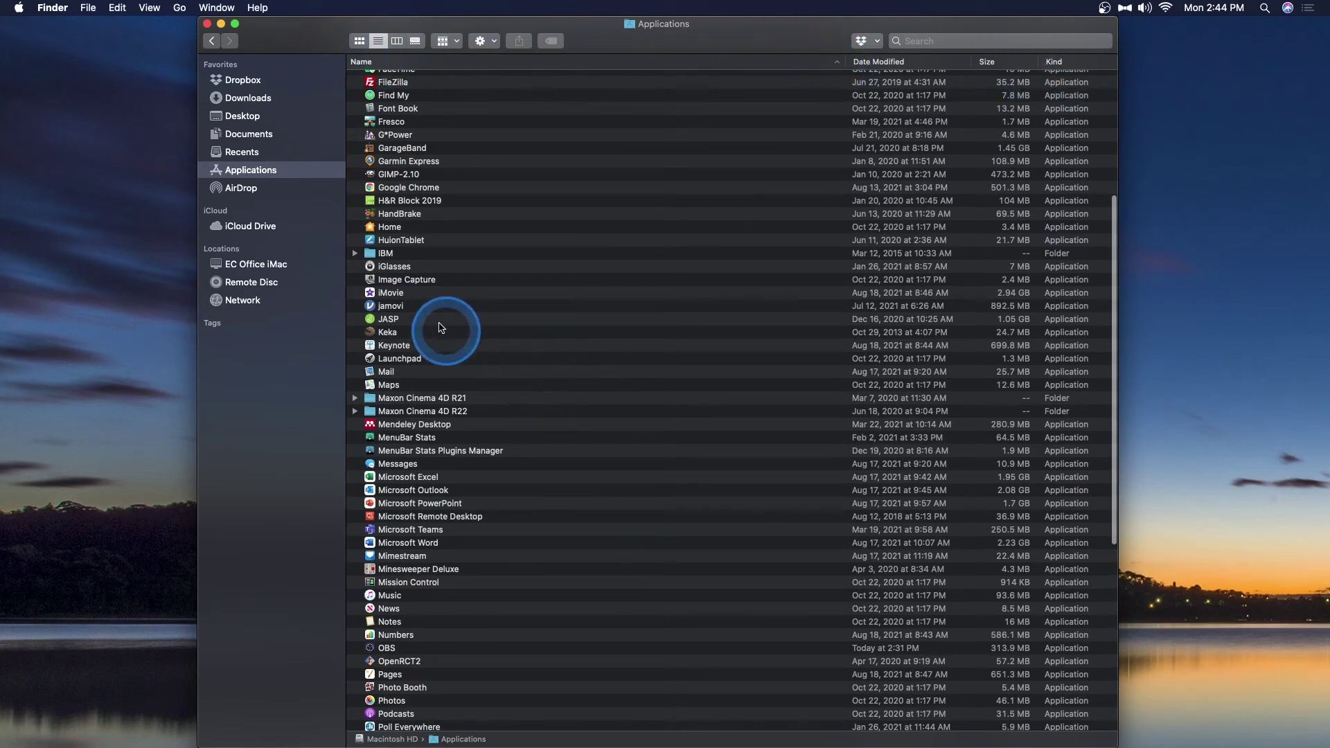
right_click(390, 307)
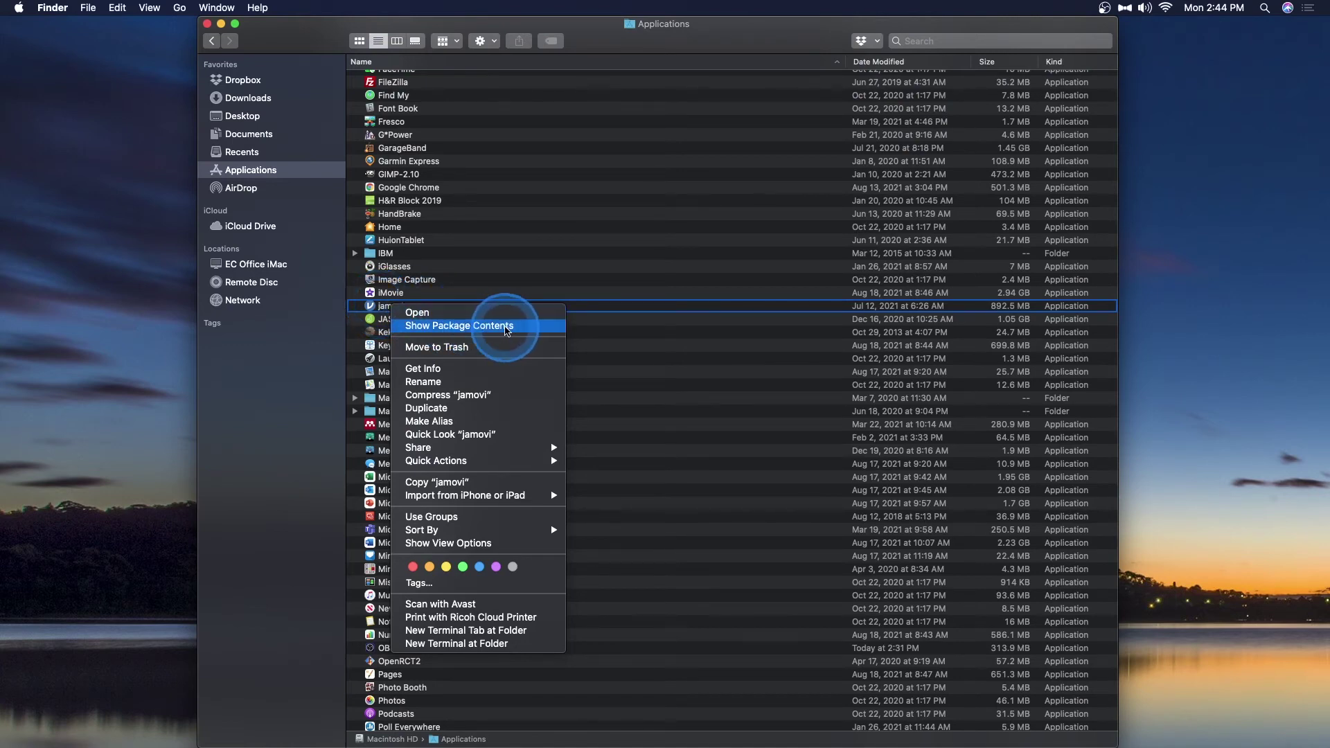
Show jamovi's package contents and expand Contents, Resources and the client folder
click(532, 328)
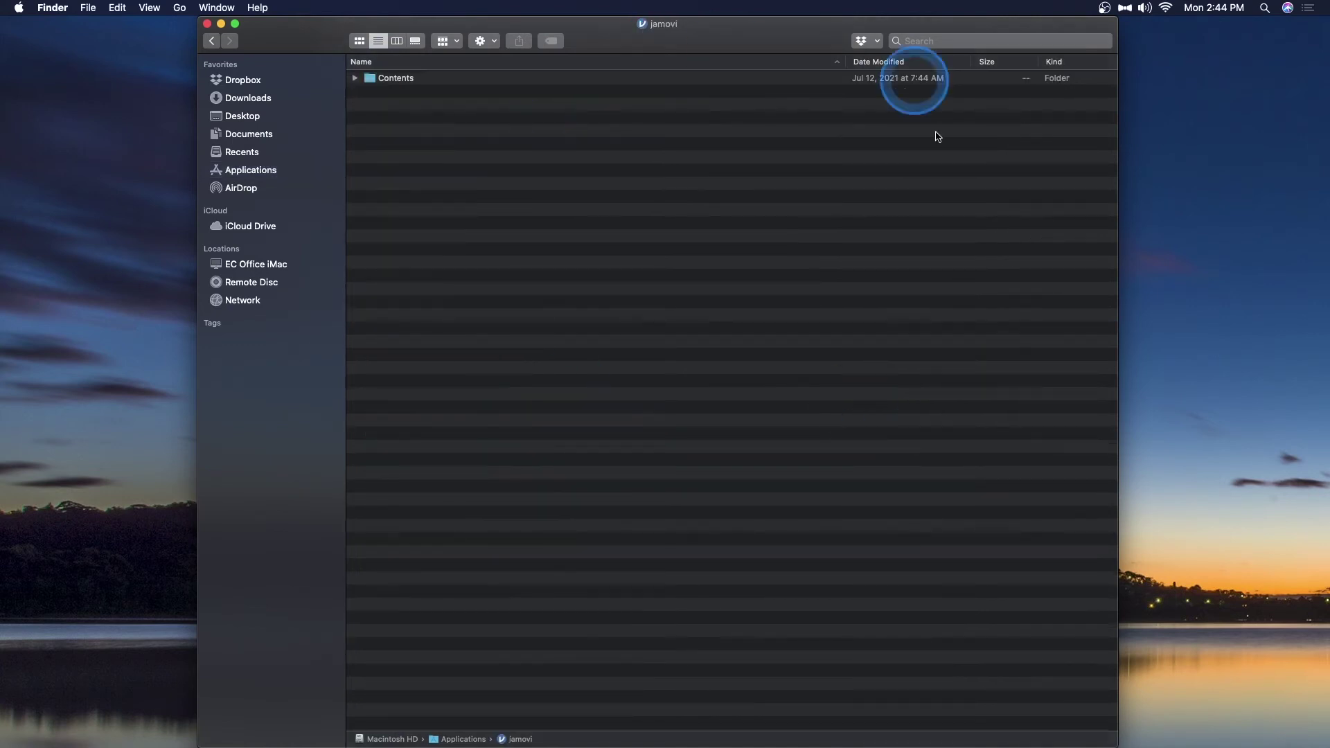
click(356, 78)
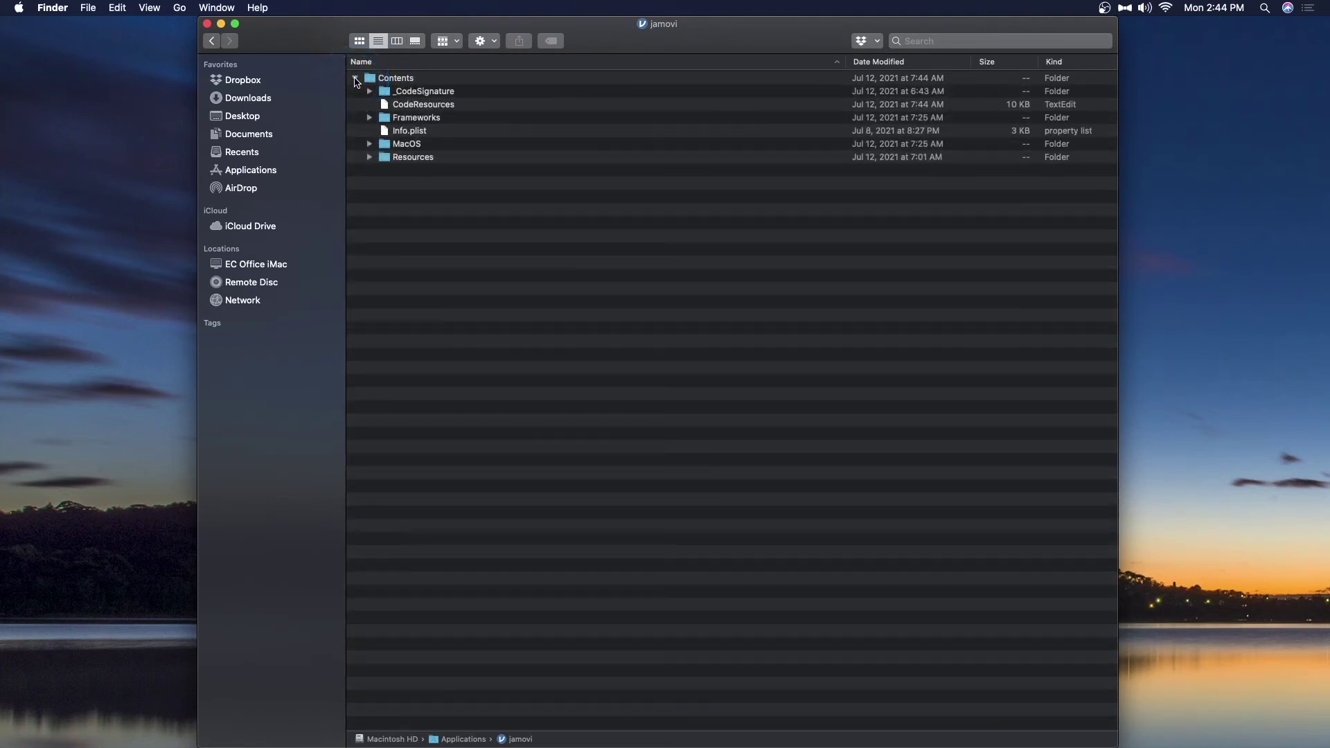
click(370, 156)
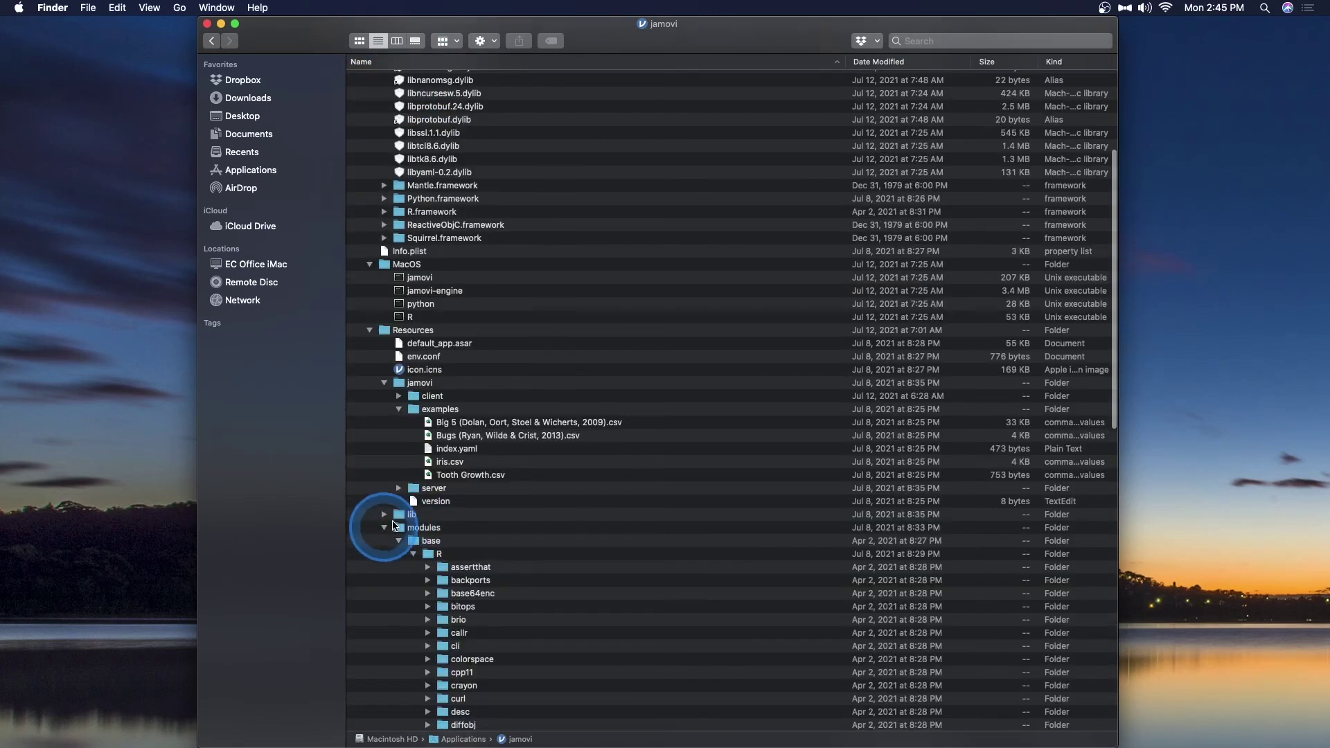
click(383, 528)
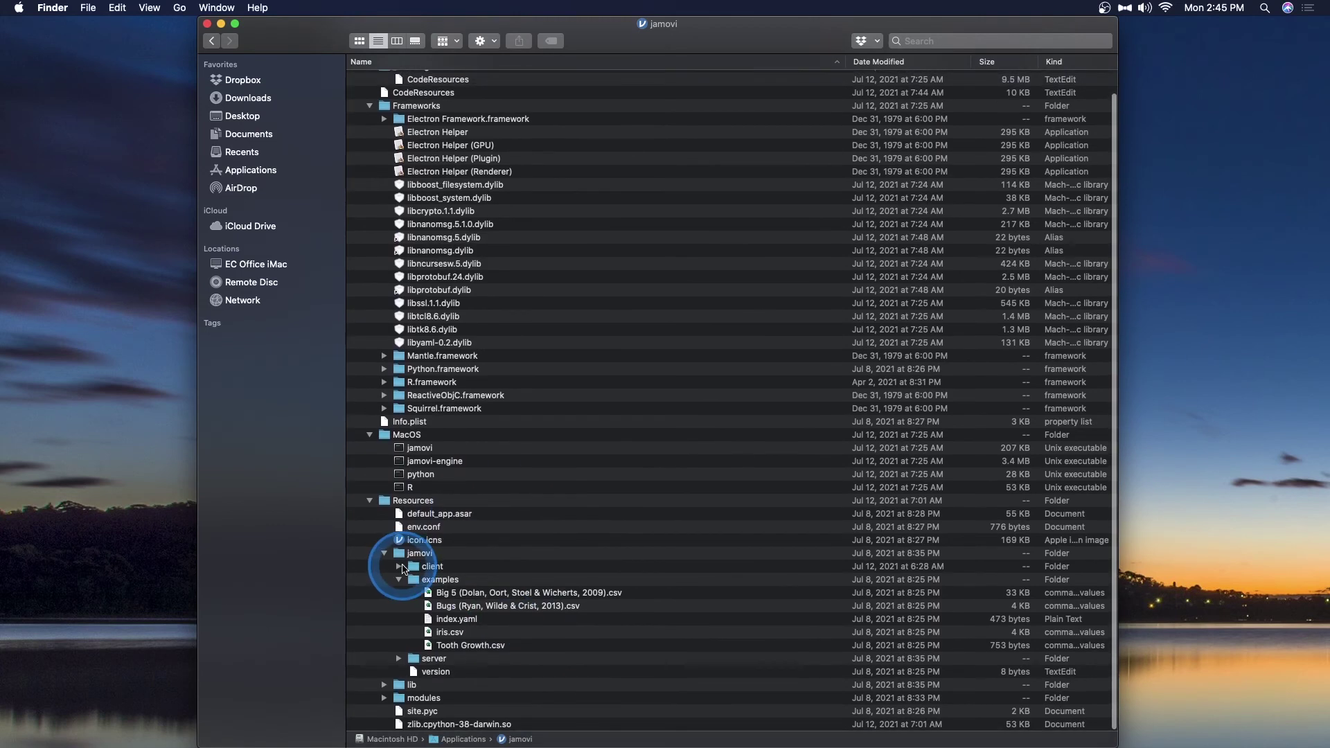
click(403, 567)
scroll(536, 554, down, 5)
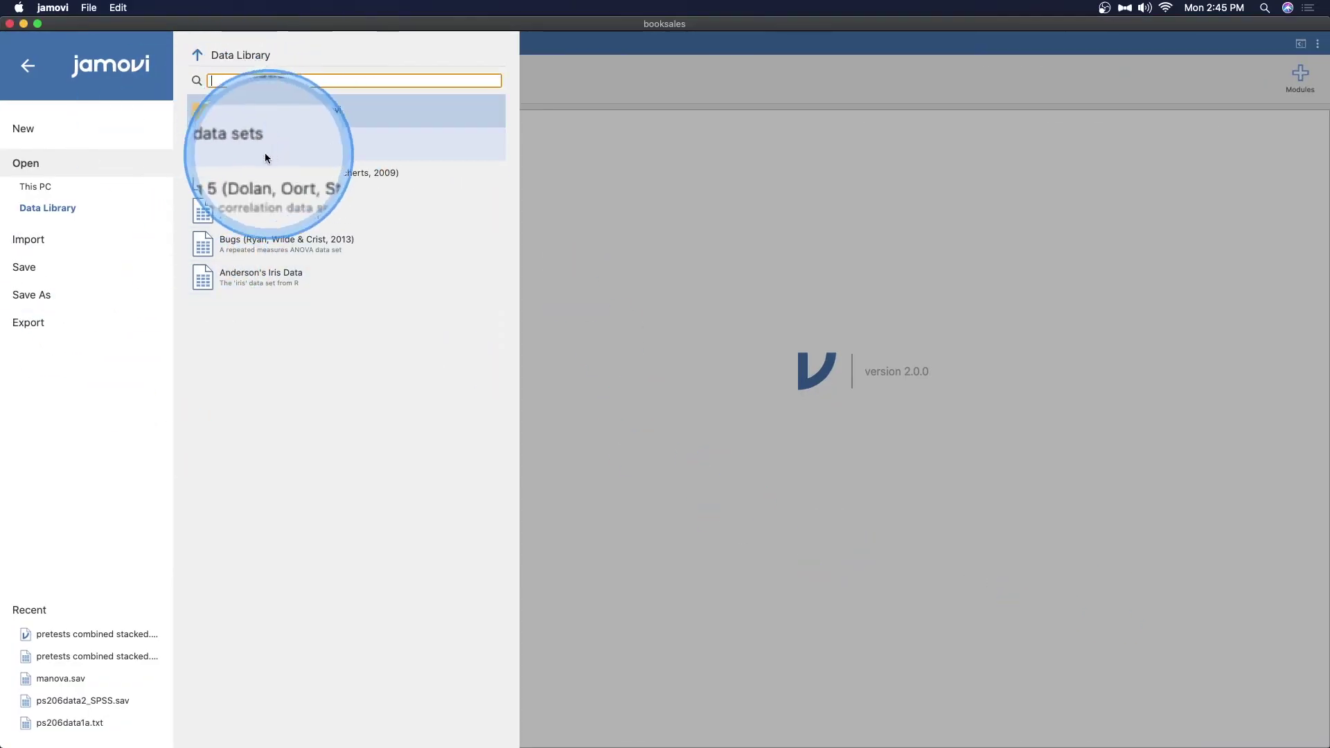
Switch to Finder and open the jamovi folder inside Application Support
key(ctrl+Up)
click(282, 252)
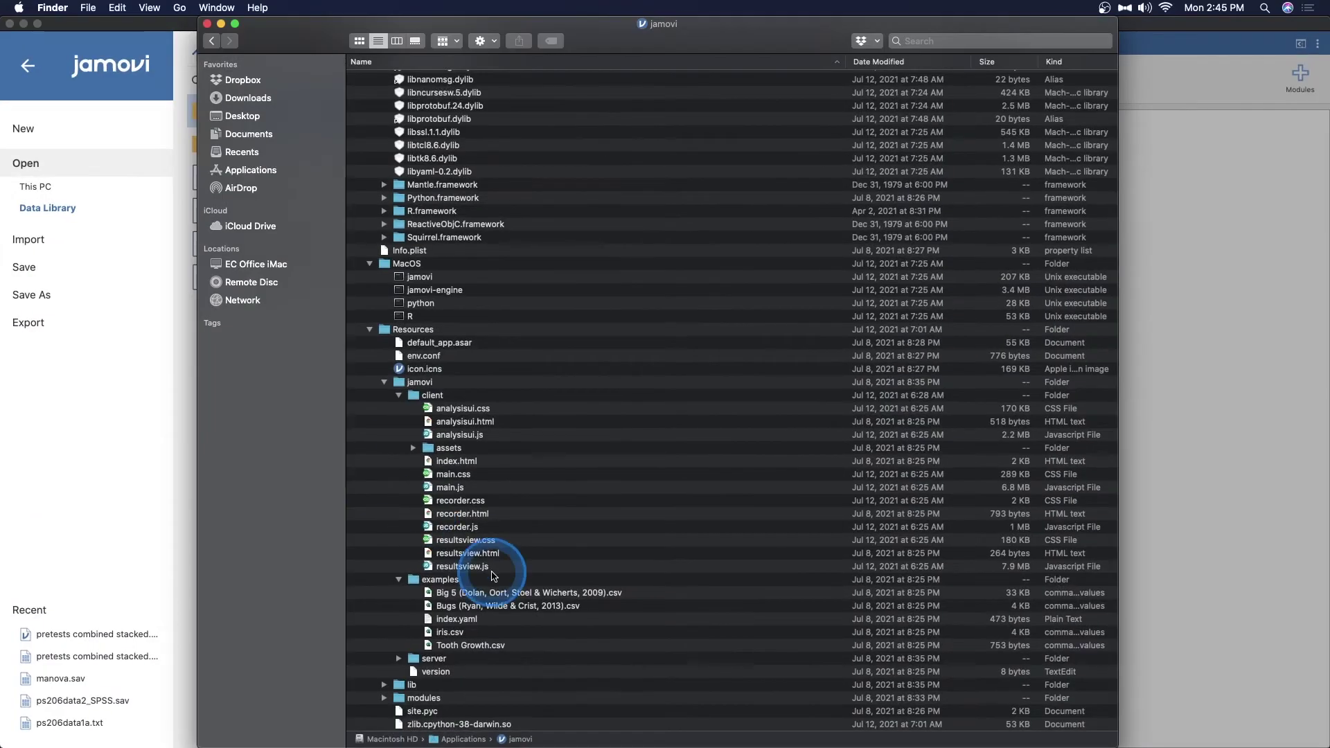
click(413, 448)
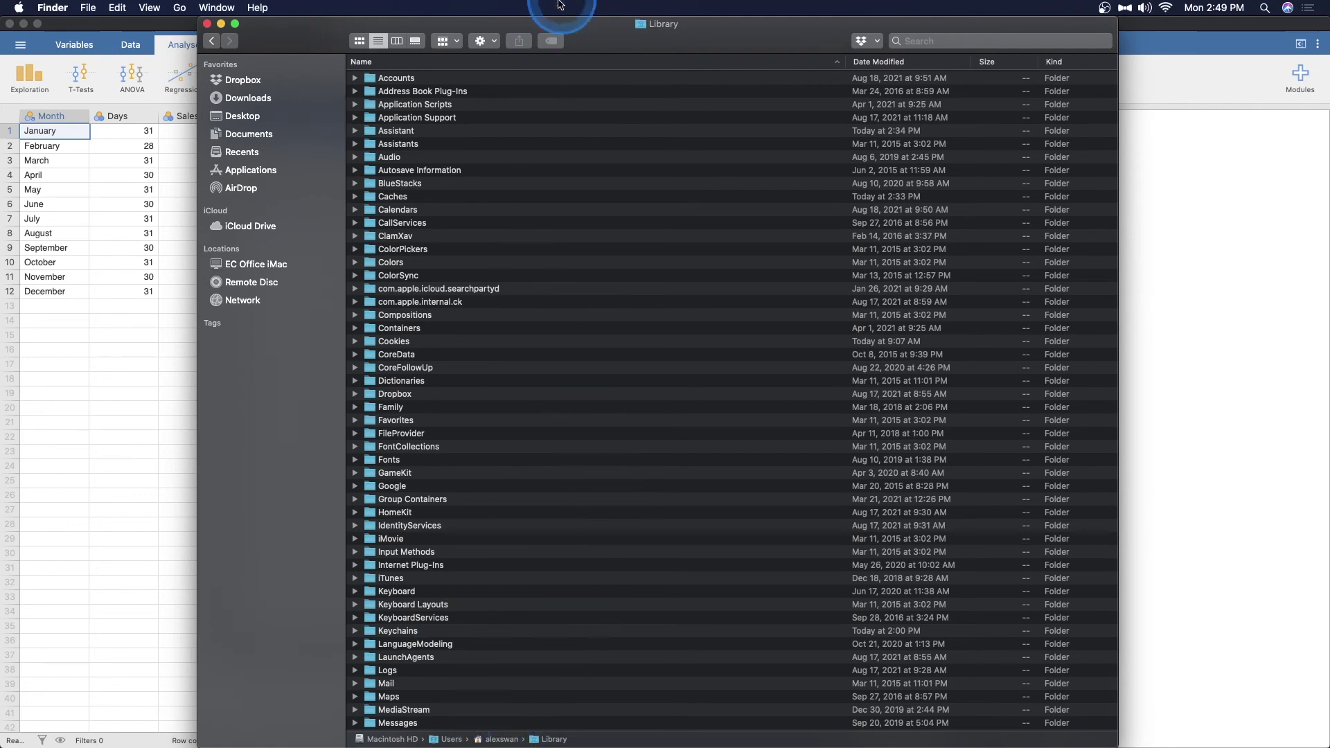
double_click(424, 117)
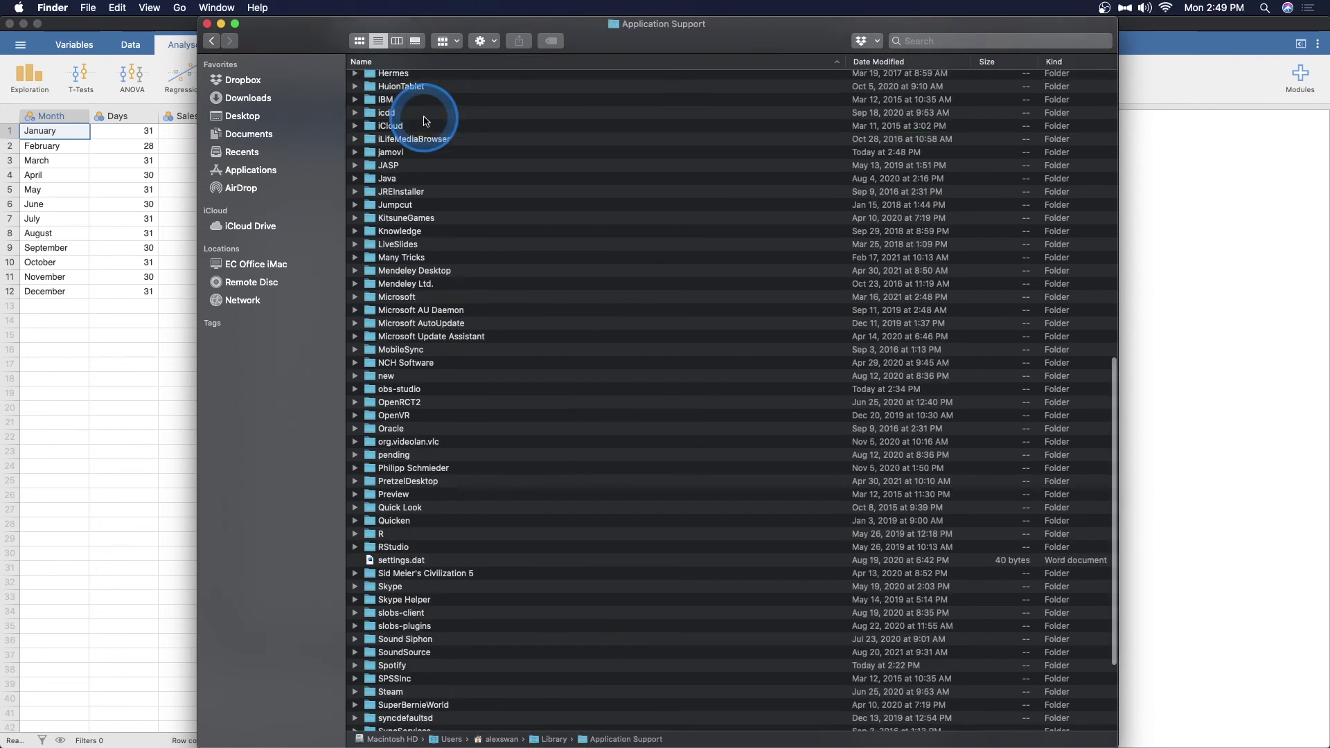
double_click(392, 152)
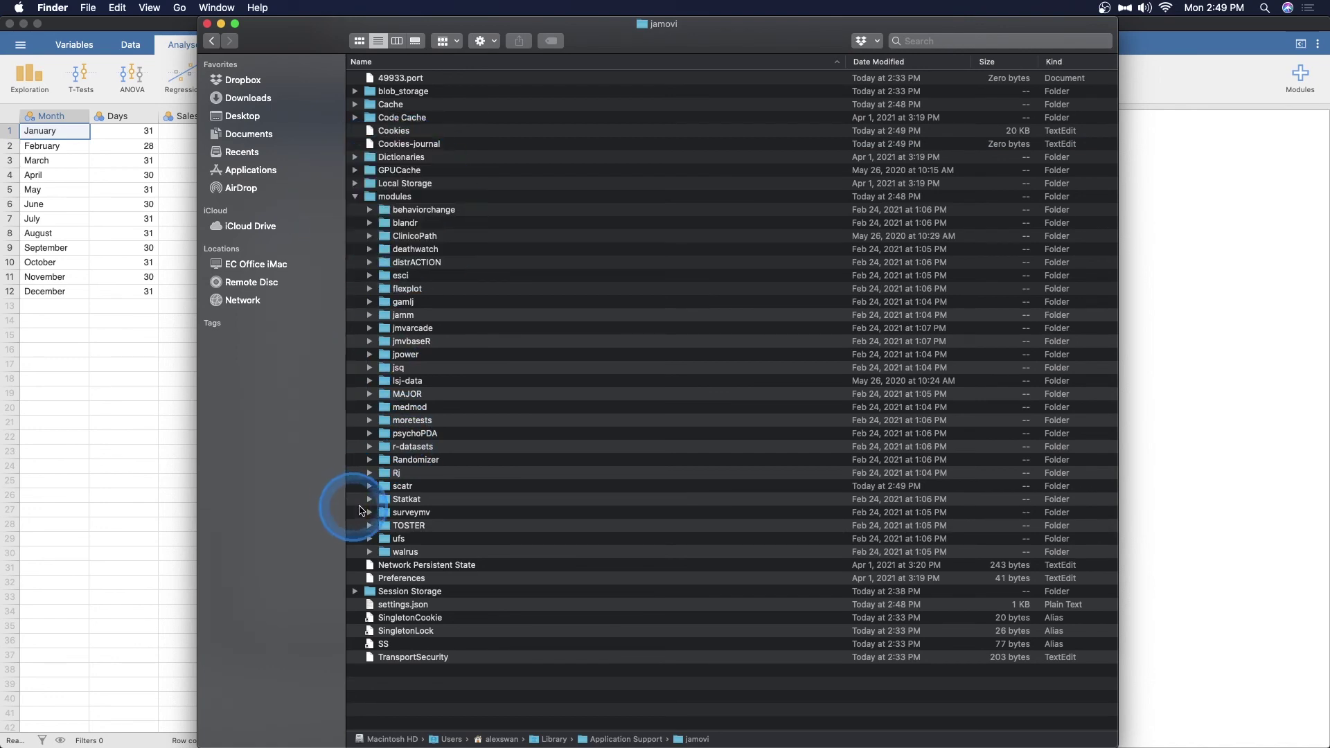
Expand r-datasets and its data folder to browse the CSV files, then collapse r-datasets
click(369, 447)
click(385, 461)
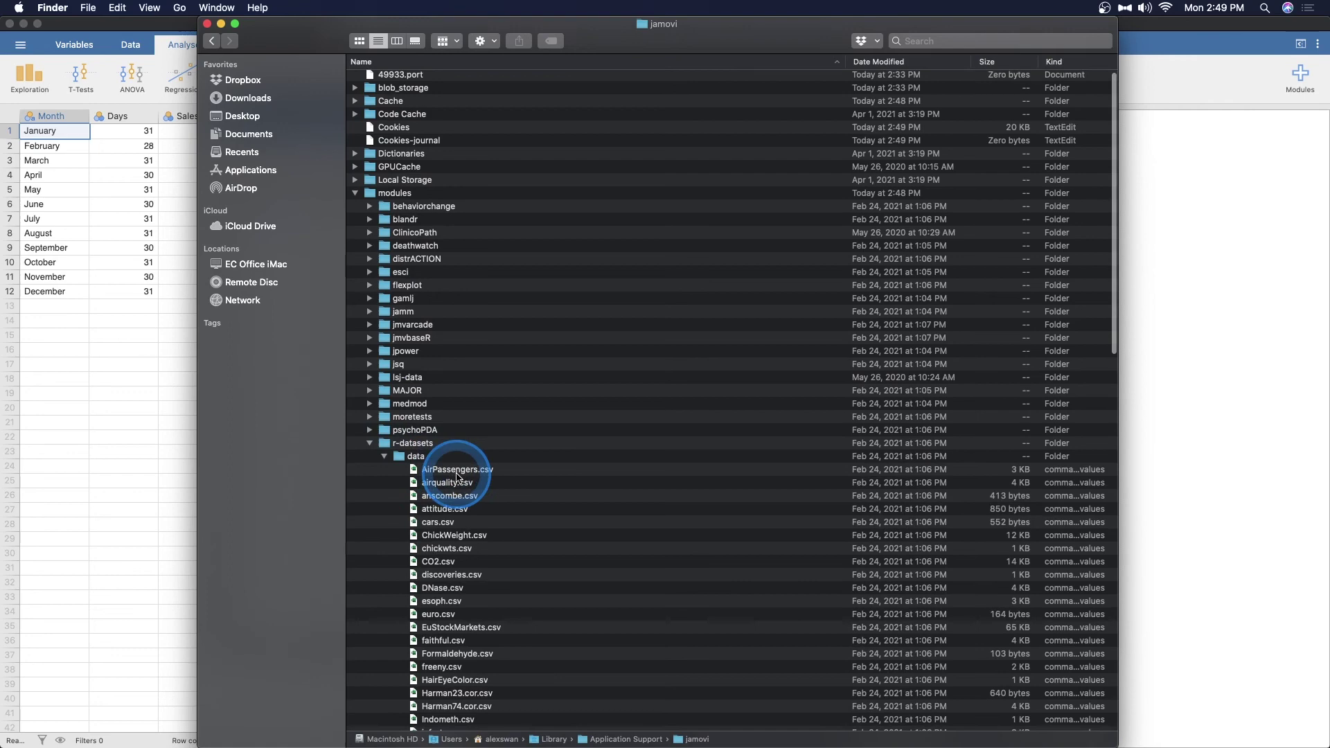
scroll(457, 476, down, 6)
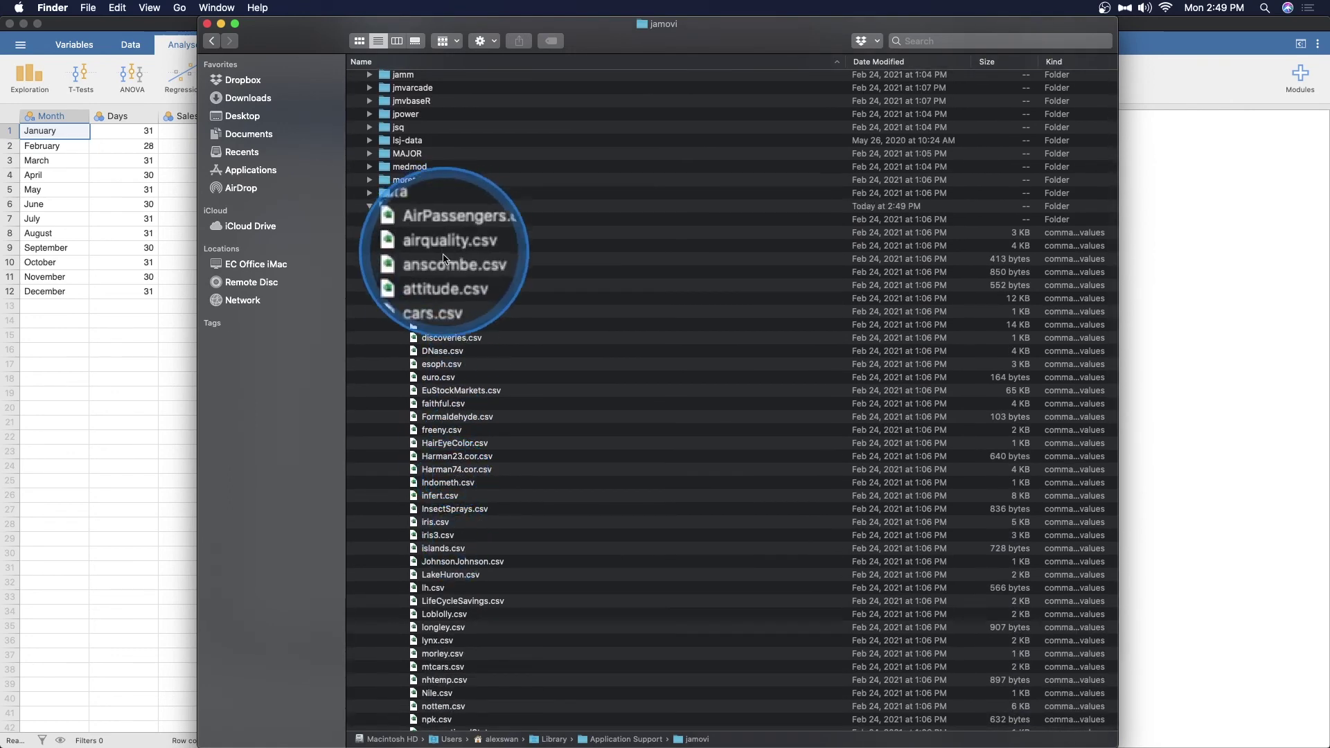
scroll(448, 473, down, 12)
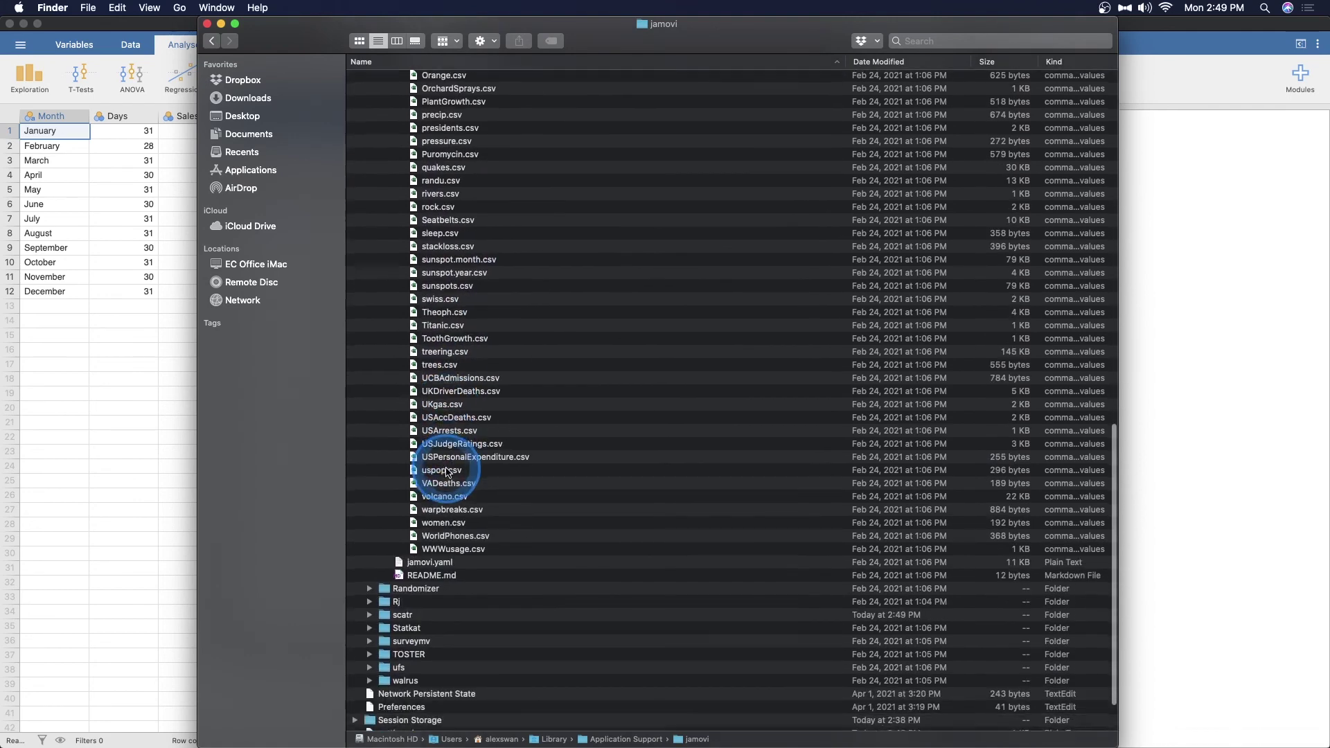
scroll(448, 472, down, 2)
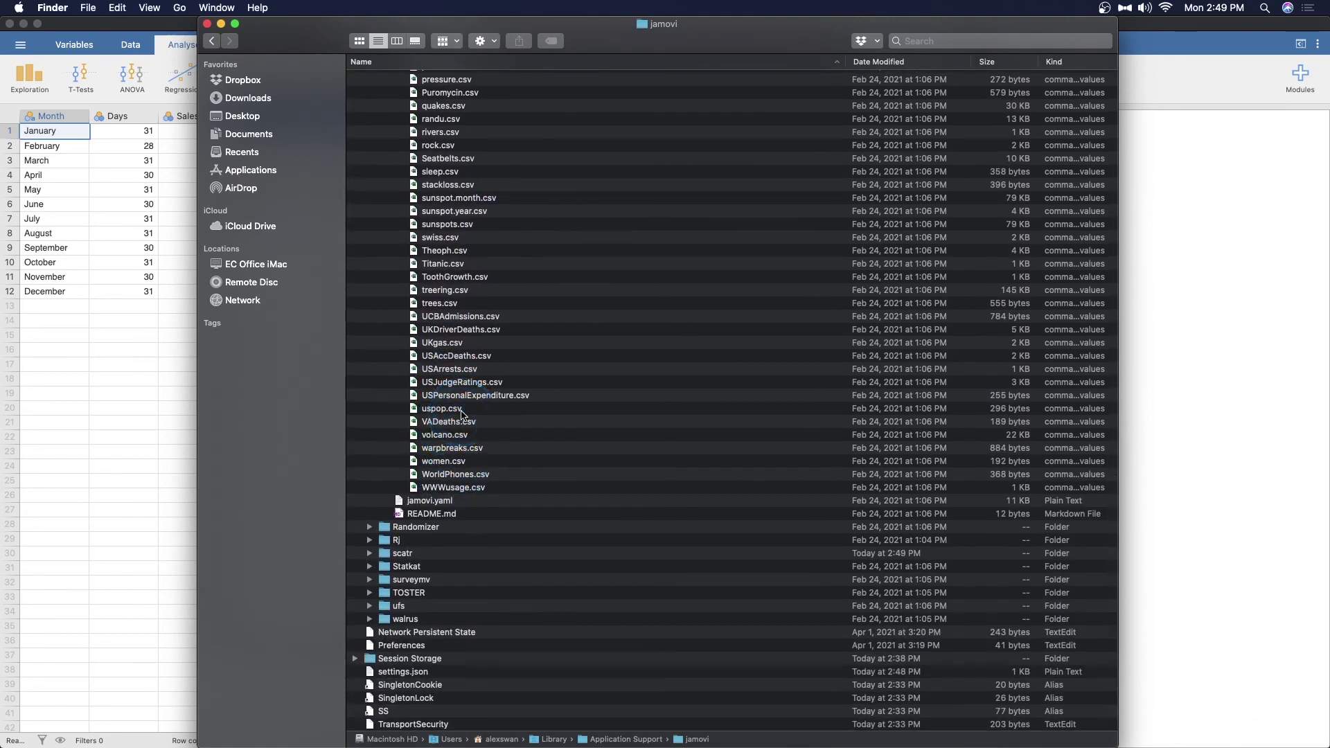
scroll(460, 416, up, 15)
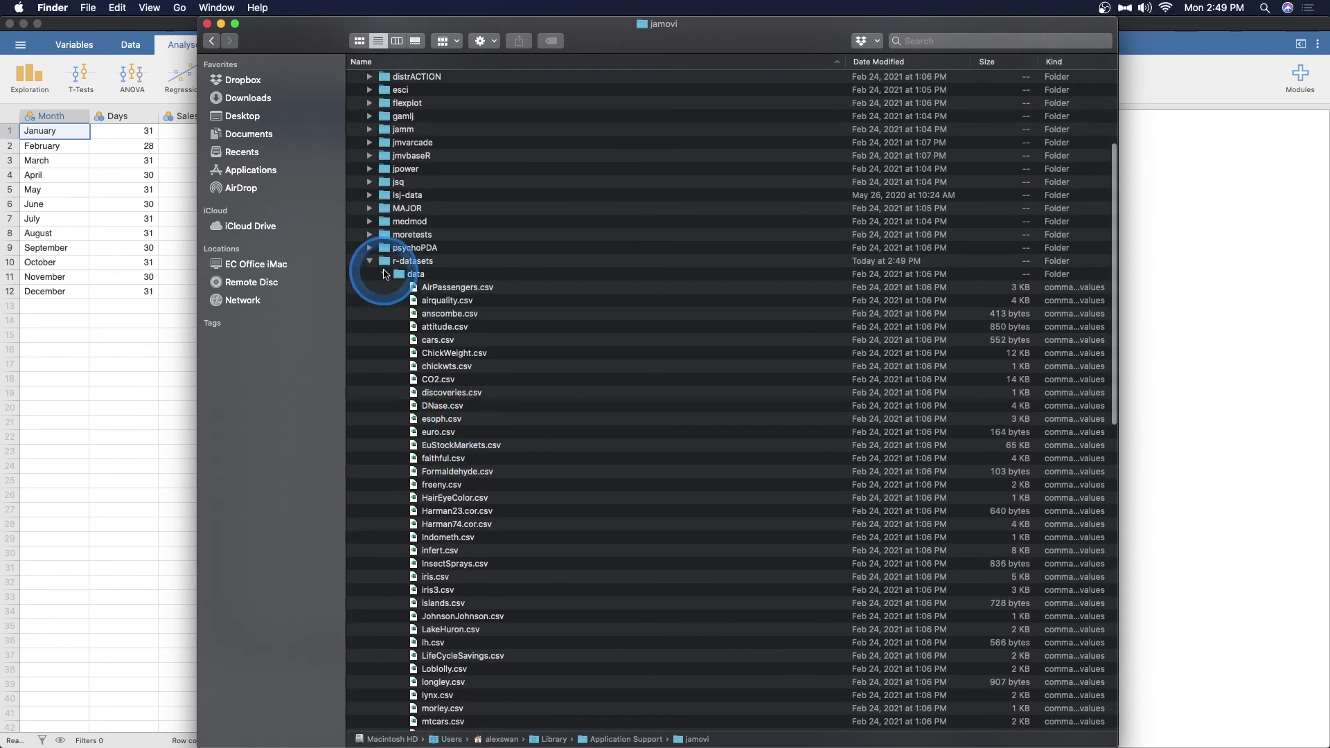
click(369, 261)
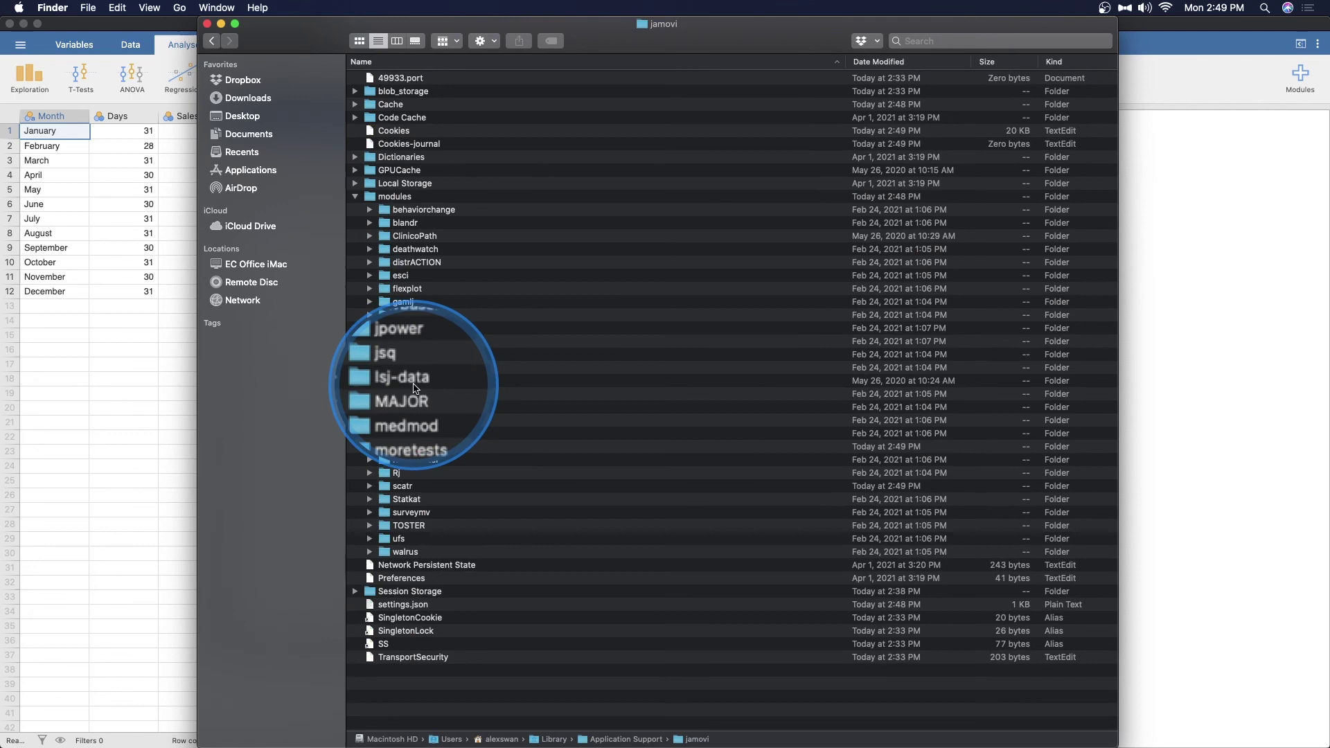
Expand lsj-data and its data folder to view its CSV files, then return to jamovi
click(370, 381)
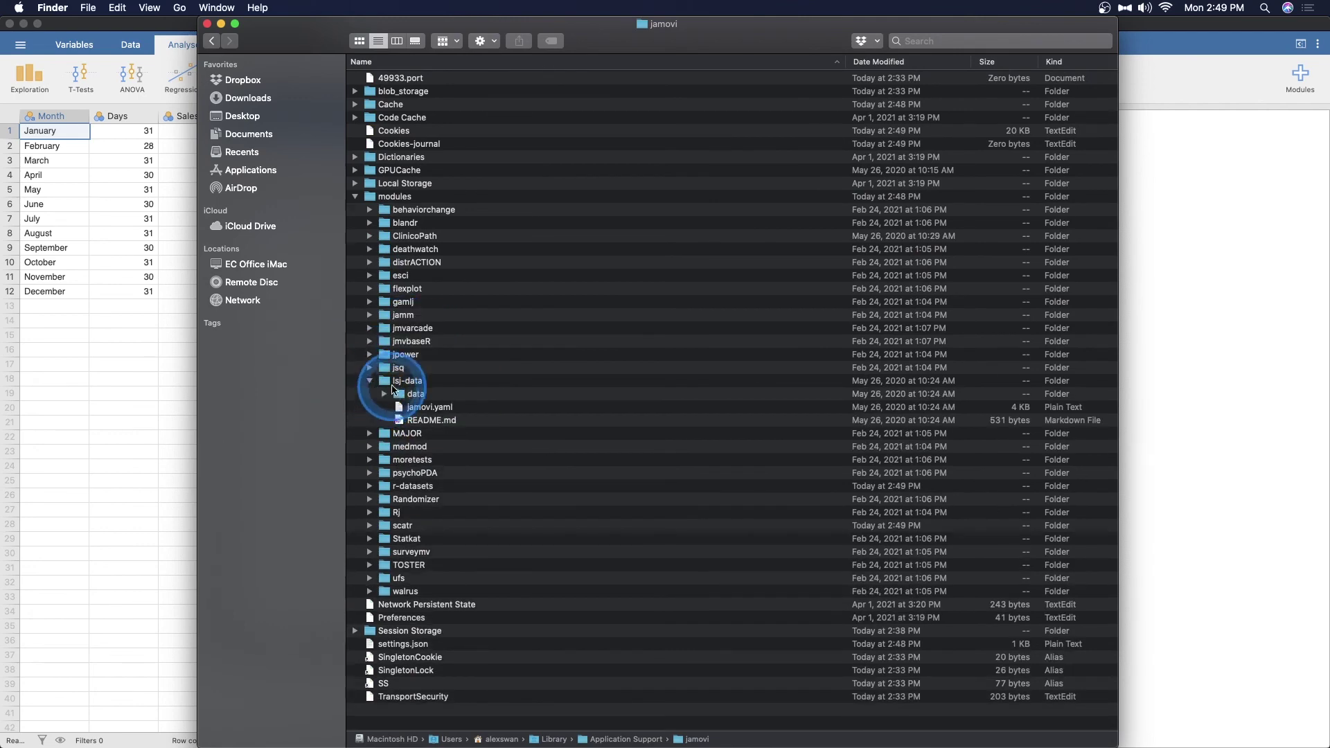
click(384, 393)
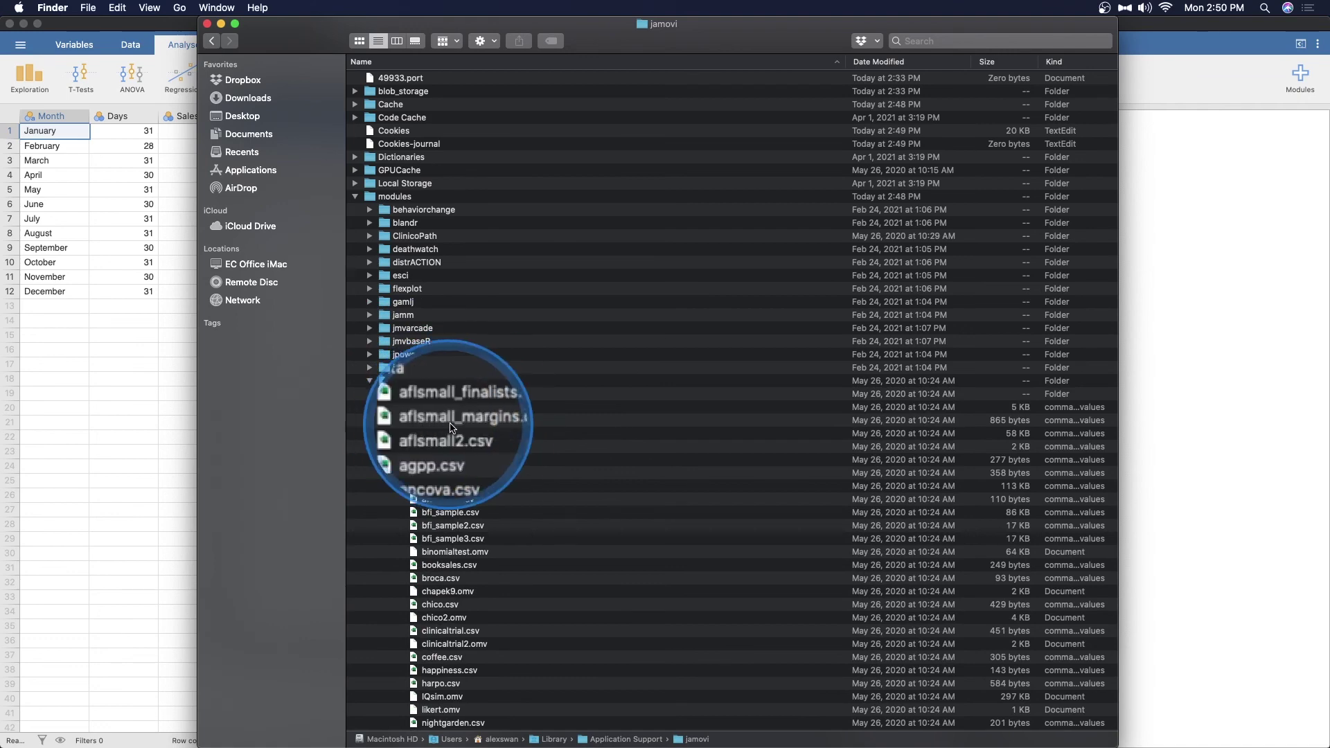
scroll(468, 426, down, 5)
scroll(469, 429, down, 2)
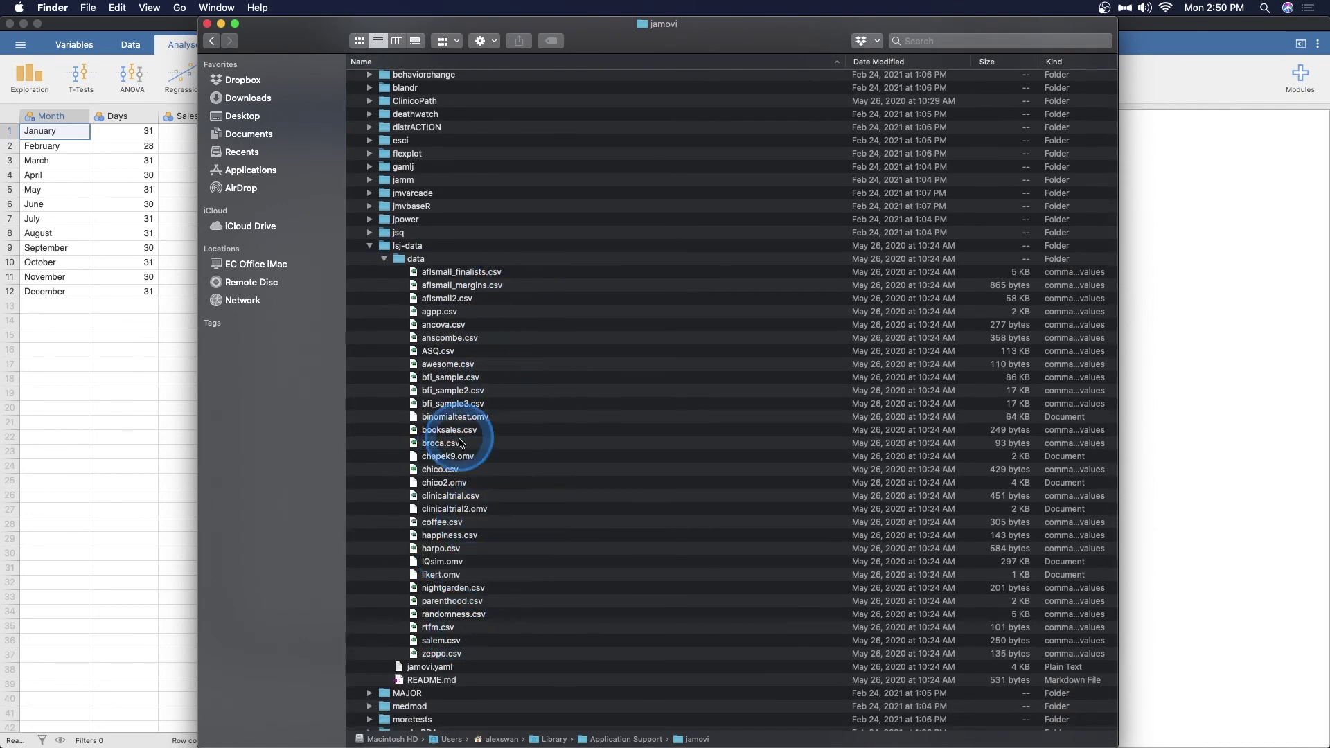
scroll(477, 426, down, 8)
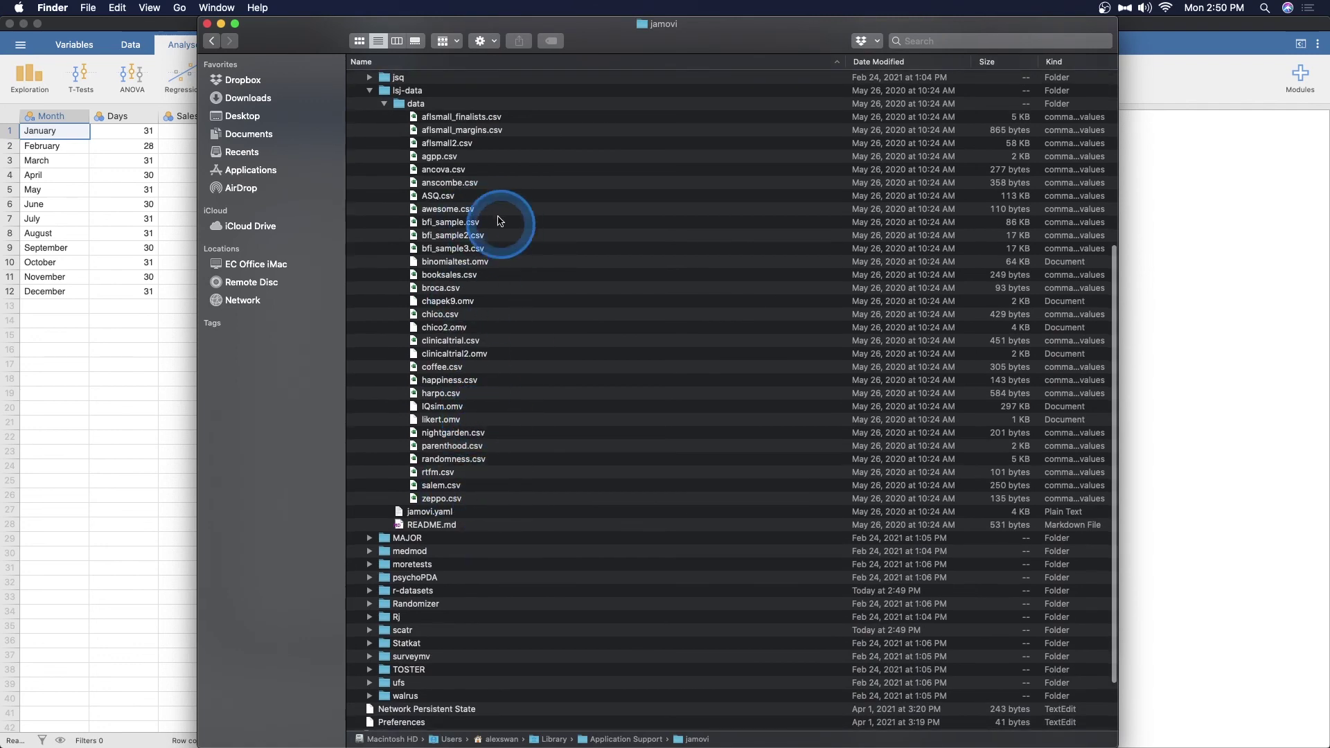
scroll(480, 277, up, 10)
key(ctrl+Up)
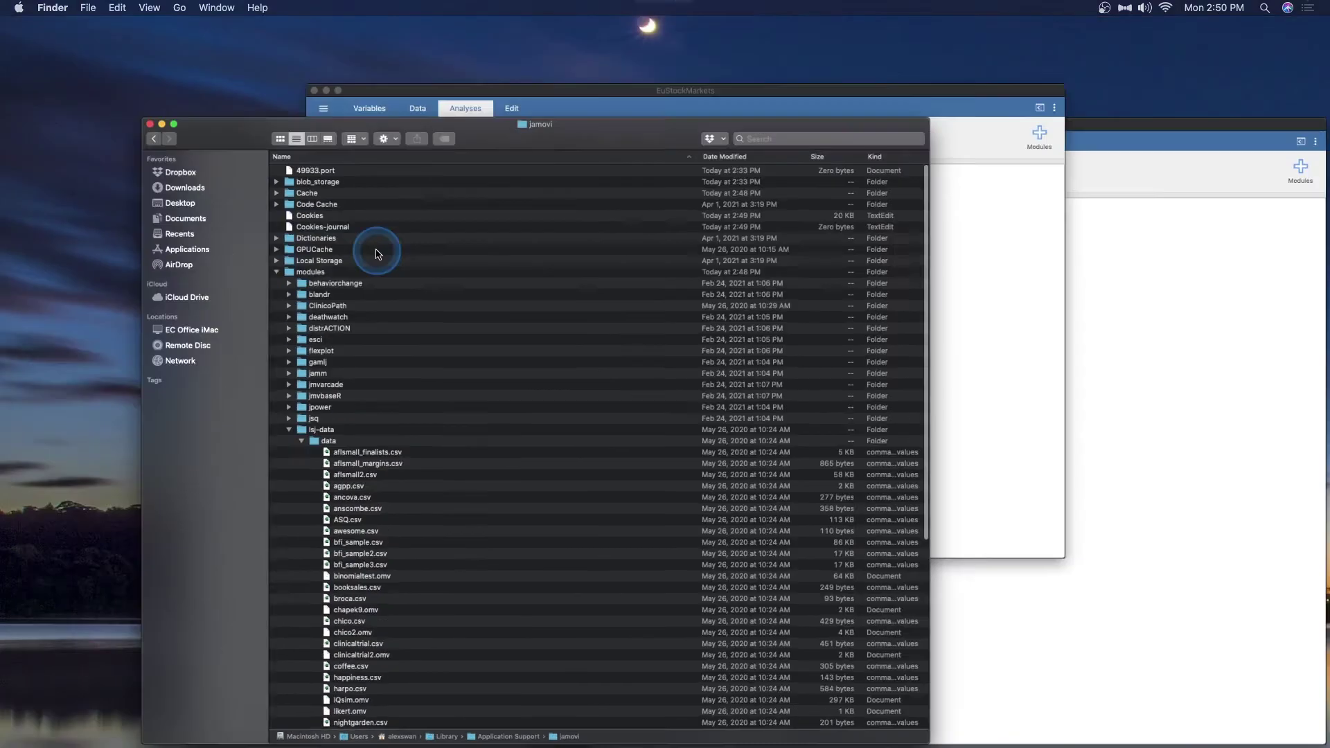
click(728, 603)
Open the Data Library at its root and select the learning statistics with jamovi folder
click(26, 46)
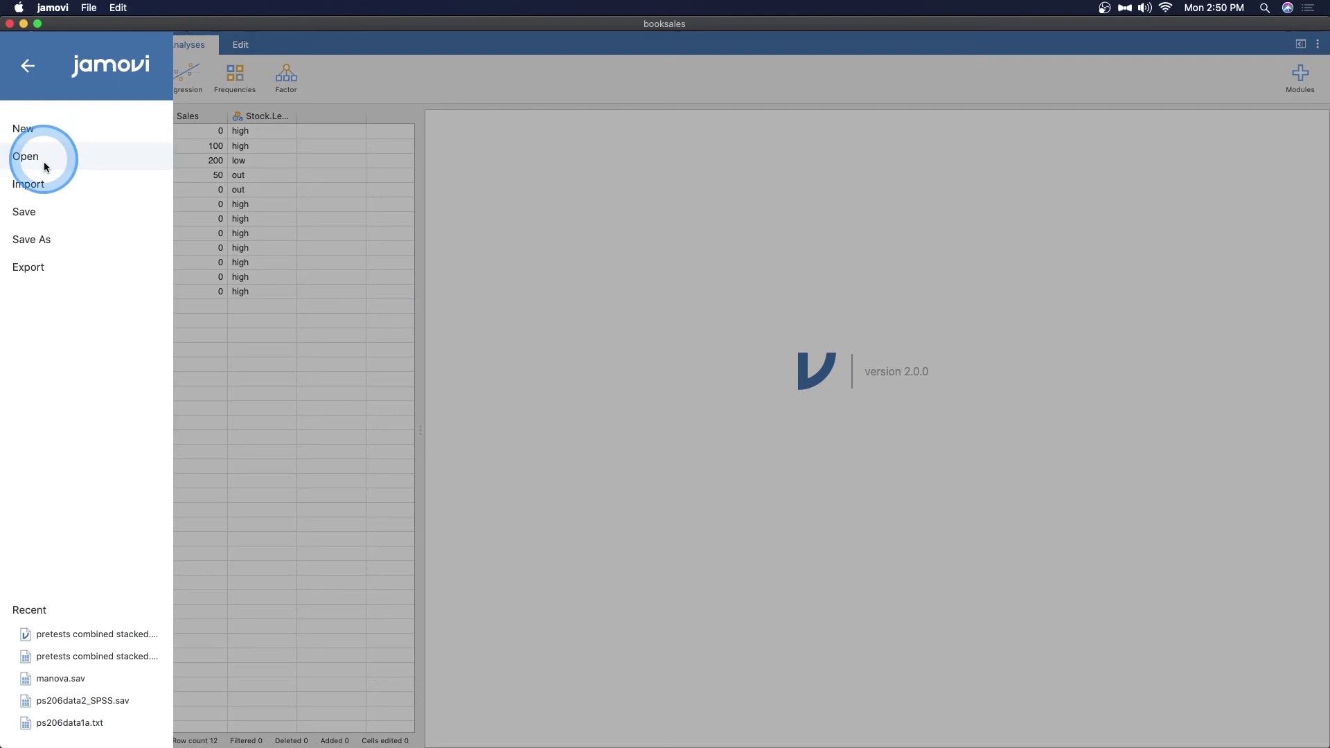
click(49, 164)
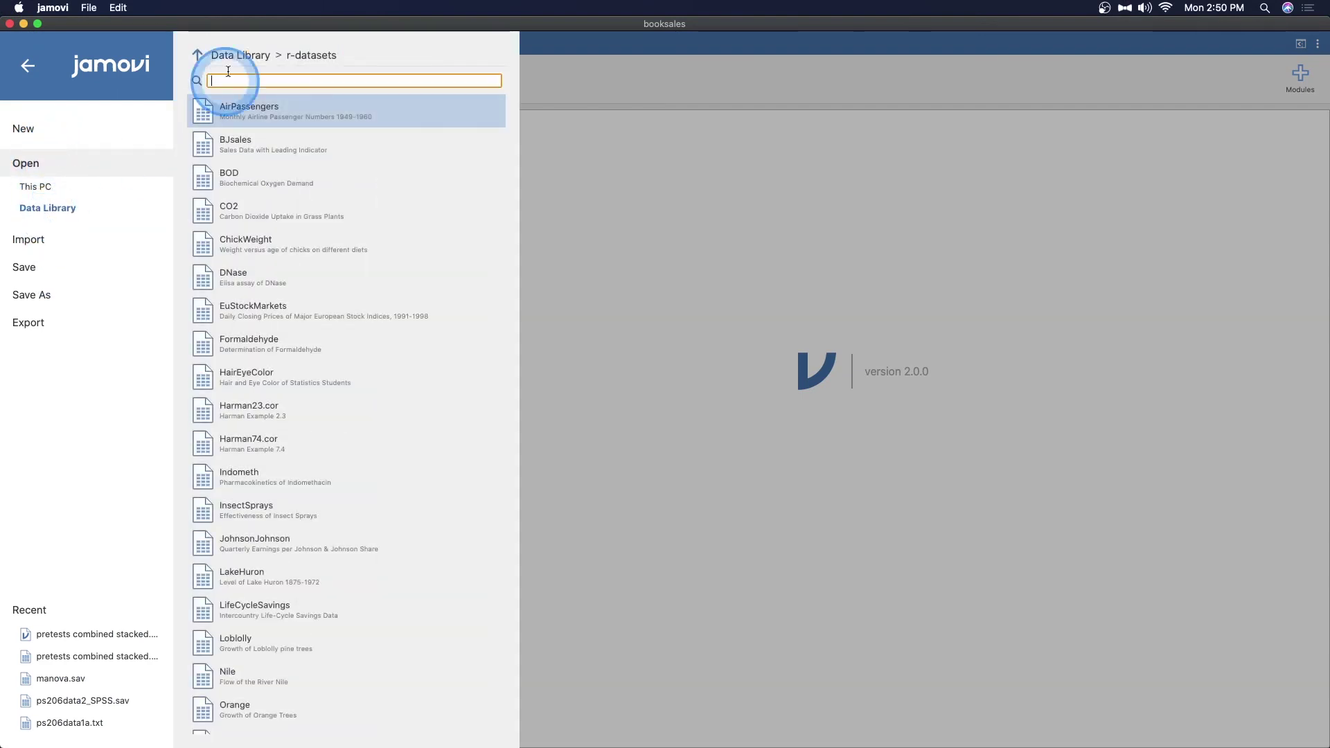
click(198, 55)
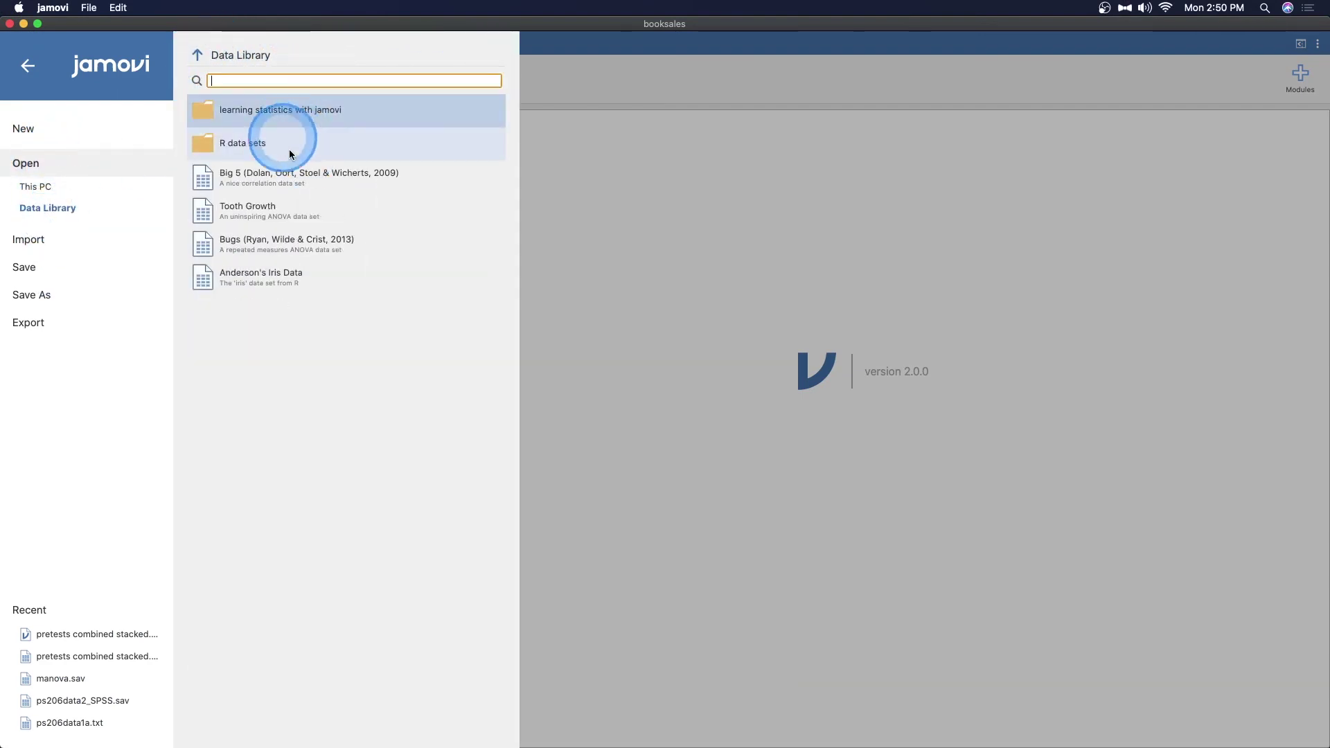
click(272, 109)
Glance at Finder's jamovi folder window, then bring jamovi back to the front
key(ctrl+Up)
click(252, 540)
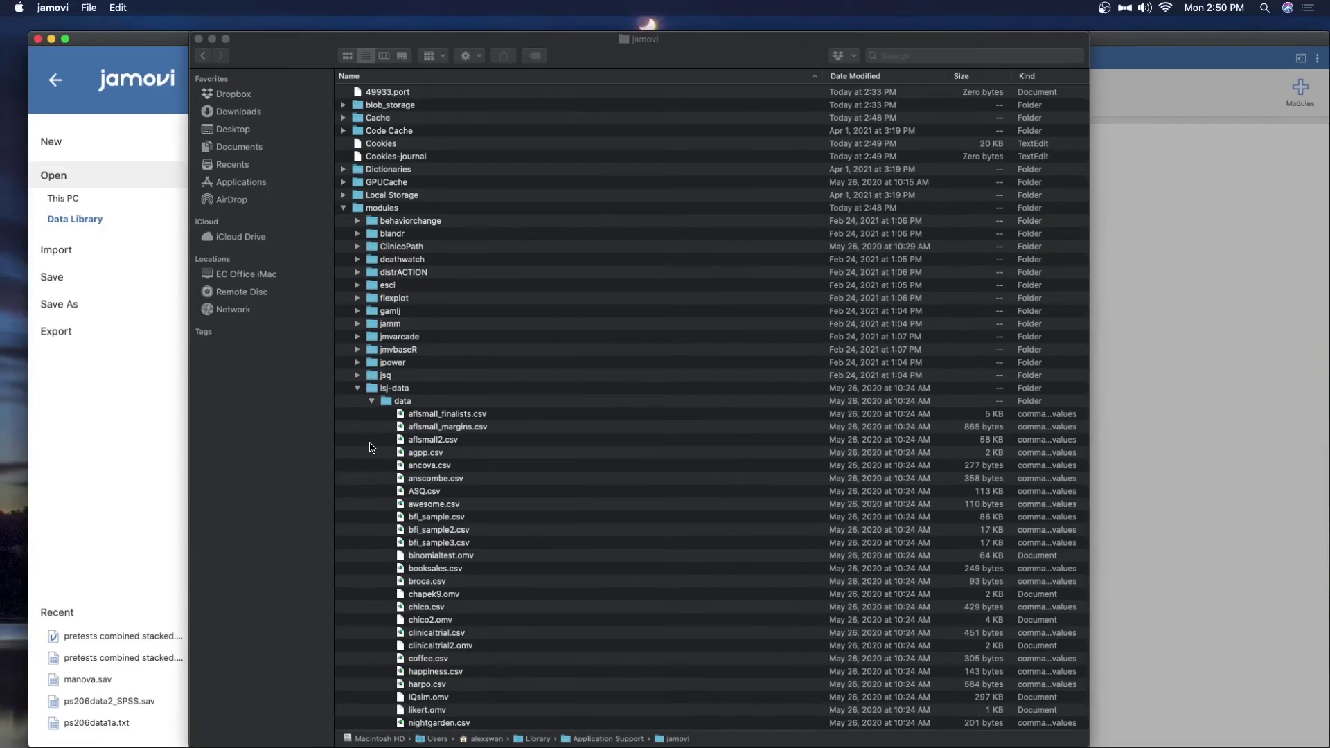
scroll(572, 581, down, 5)
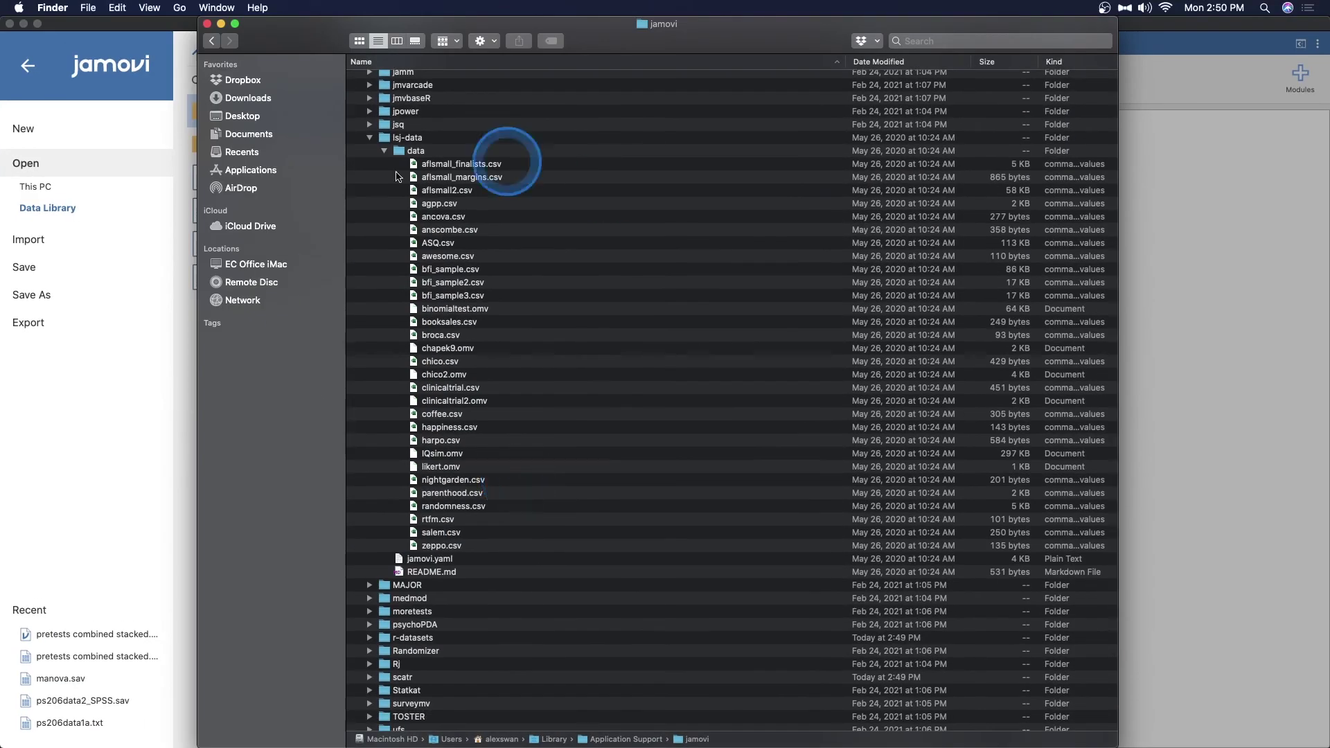
click(599, 708)
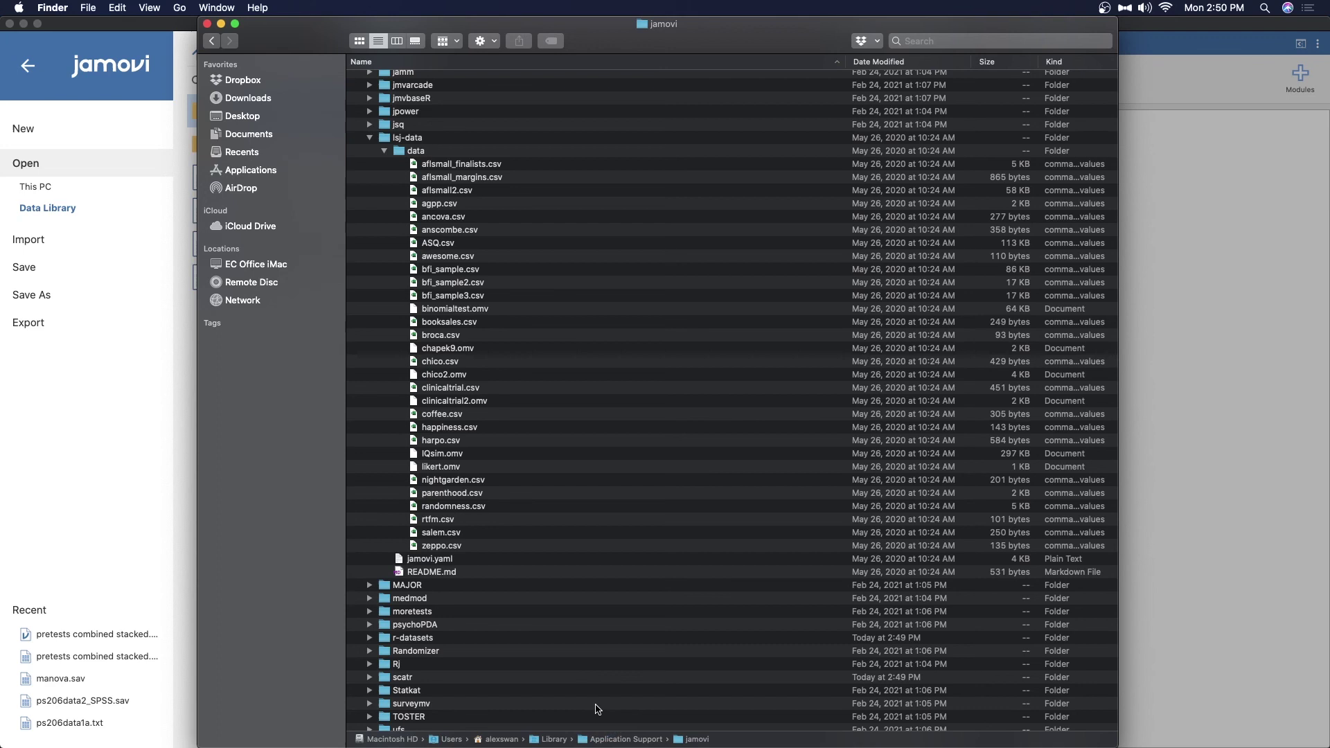
click(73, 563)
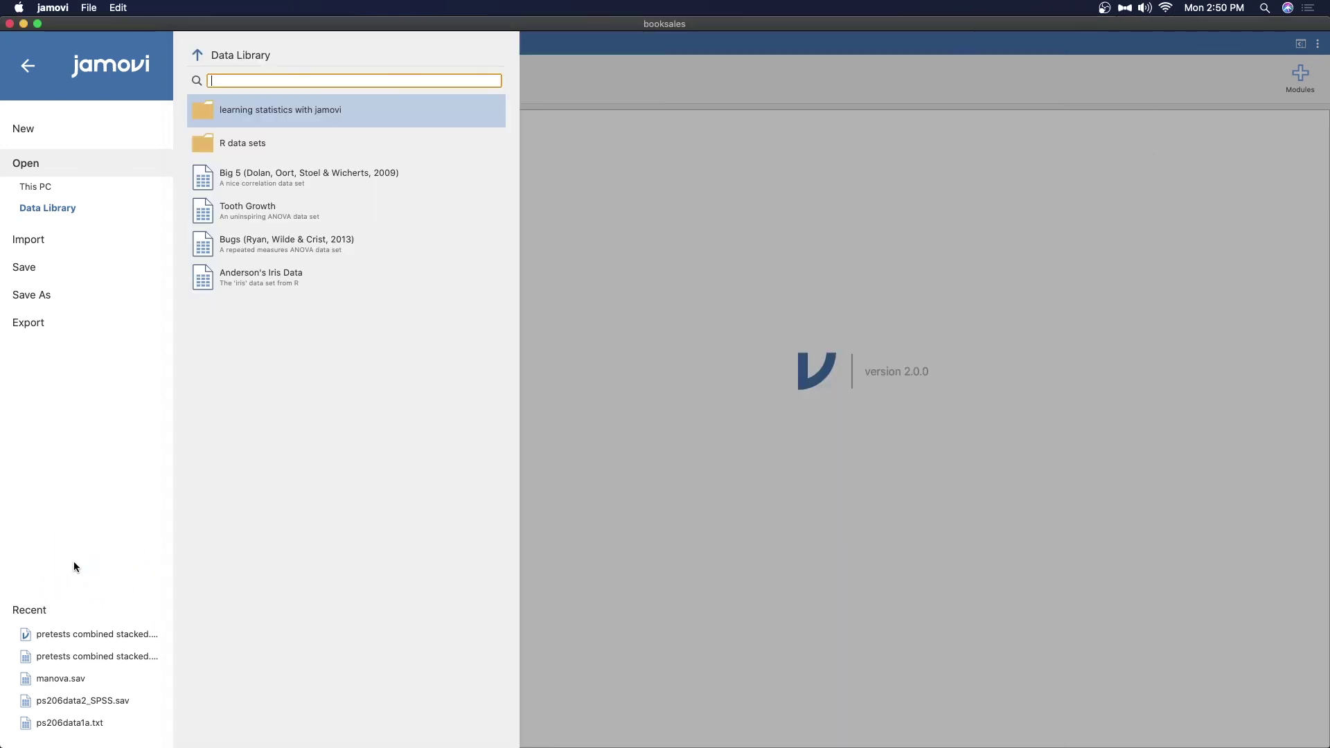